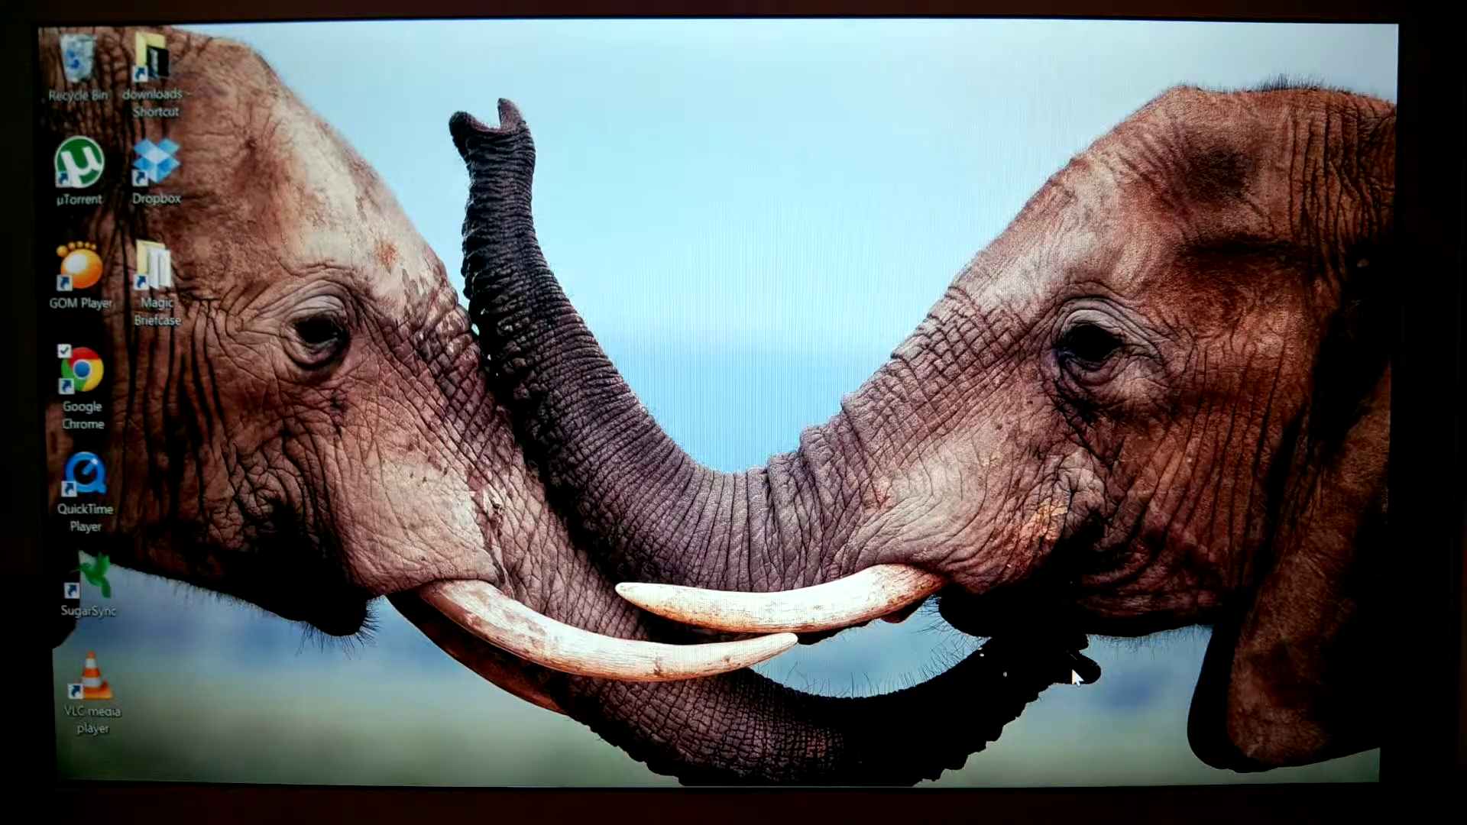
Open Power Options from the battery flyout and edit the Microsoft Signature plan's settings
{"action": "key", "text": "g"}
{"action": "left_click", "coordinate": [1082, 593]}
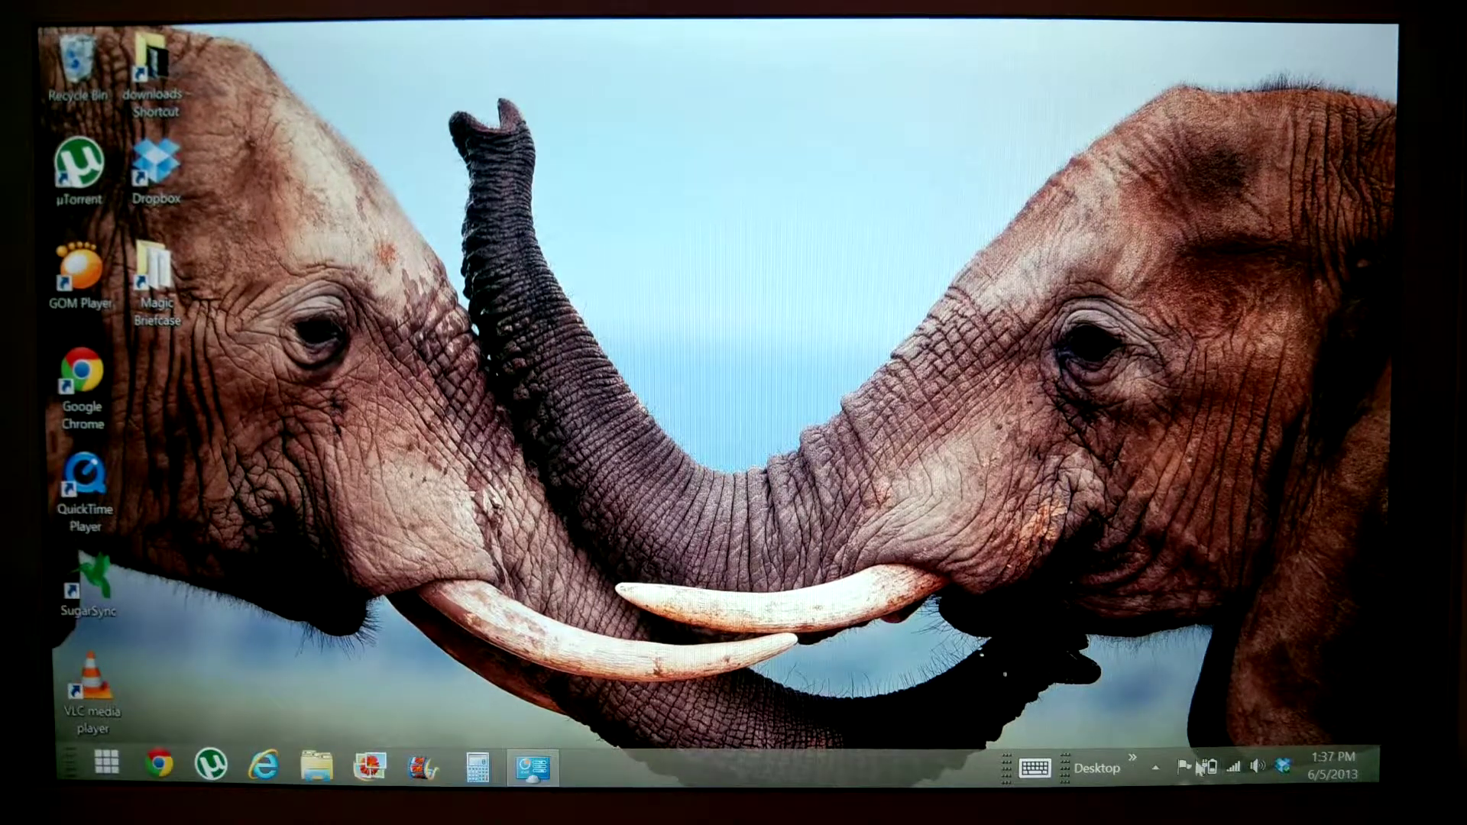
{"action": "left_click", "coordinate": [1209, 771]}
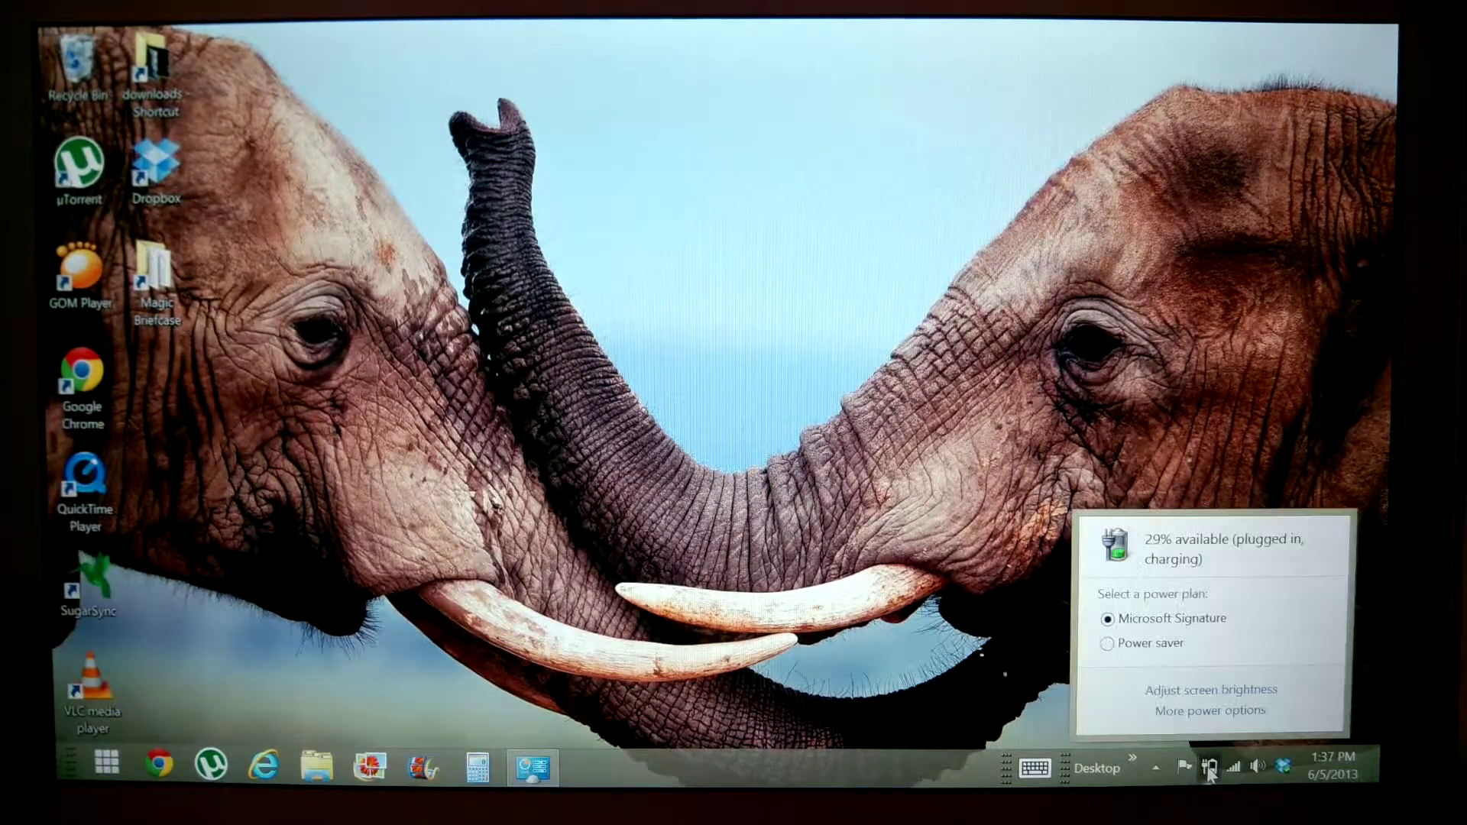
{"action": "left_click", "coordinate": [1194, 692]}
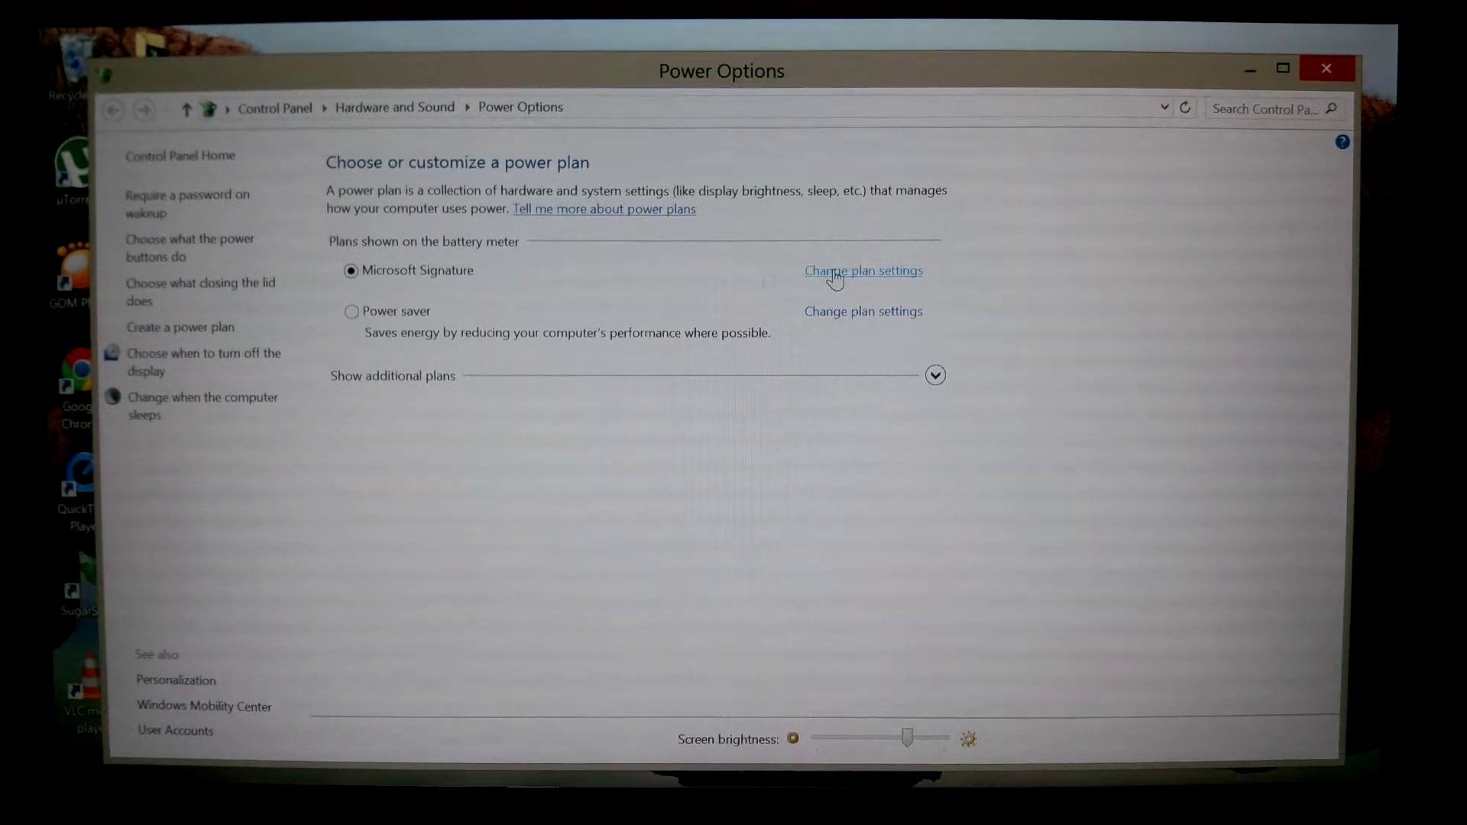
{"action": "left_click", "coordinate": [834, 272]}
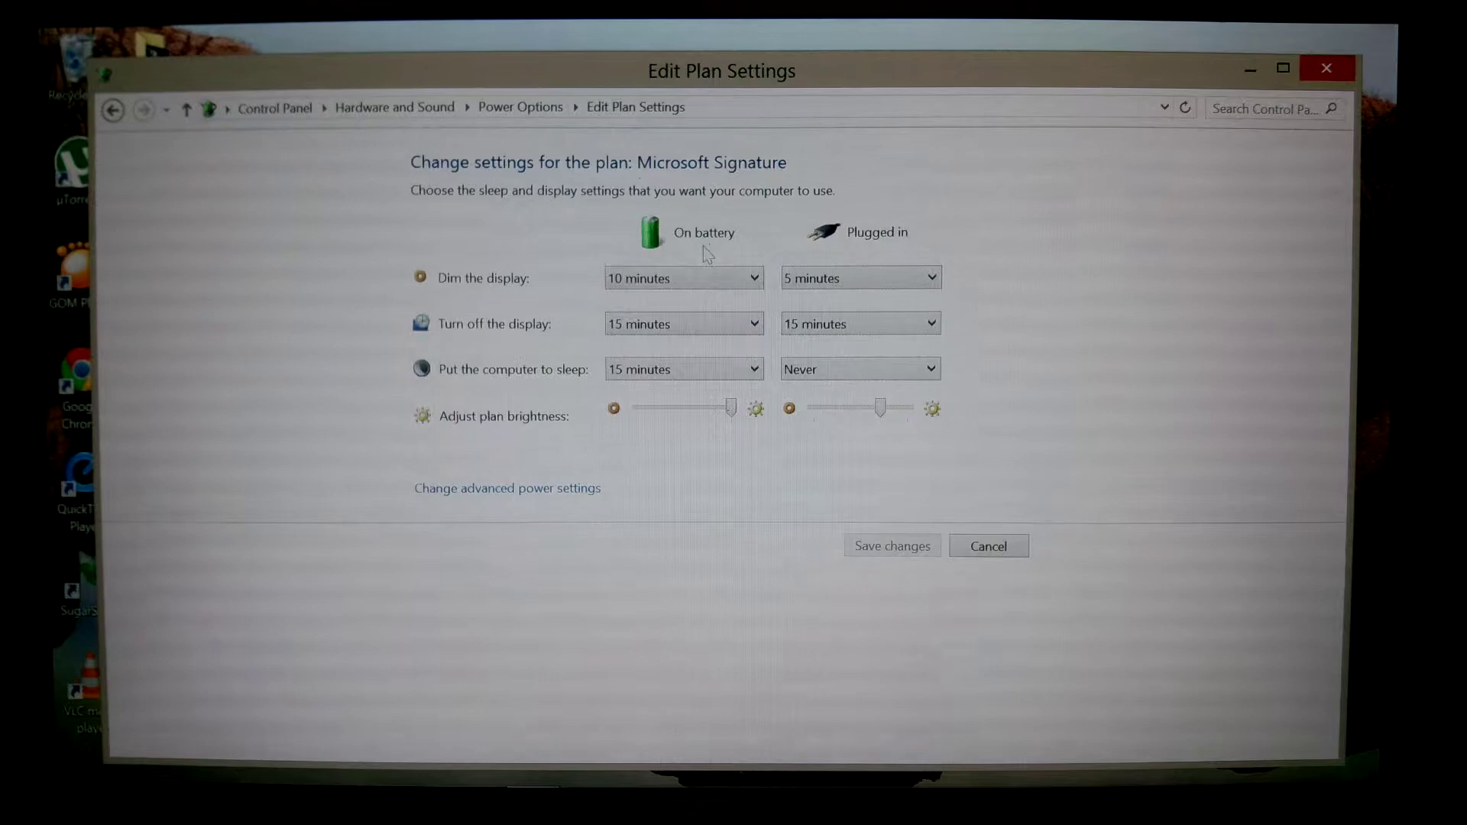
Set battery dim 2, display-off 5, sleep 10 minutes; lower battery brightness, maximize plugged-in brightness
{"action": "left_click", "coordinate": [691, 279]}
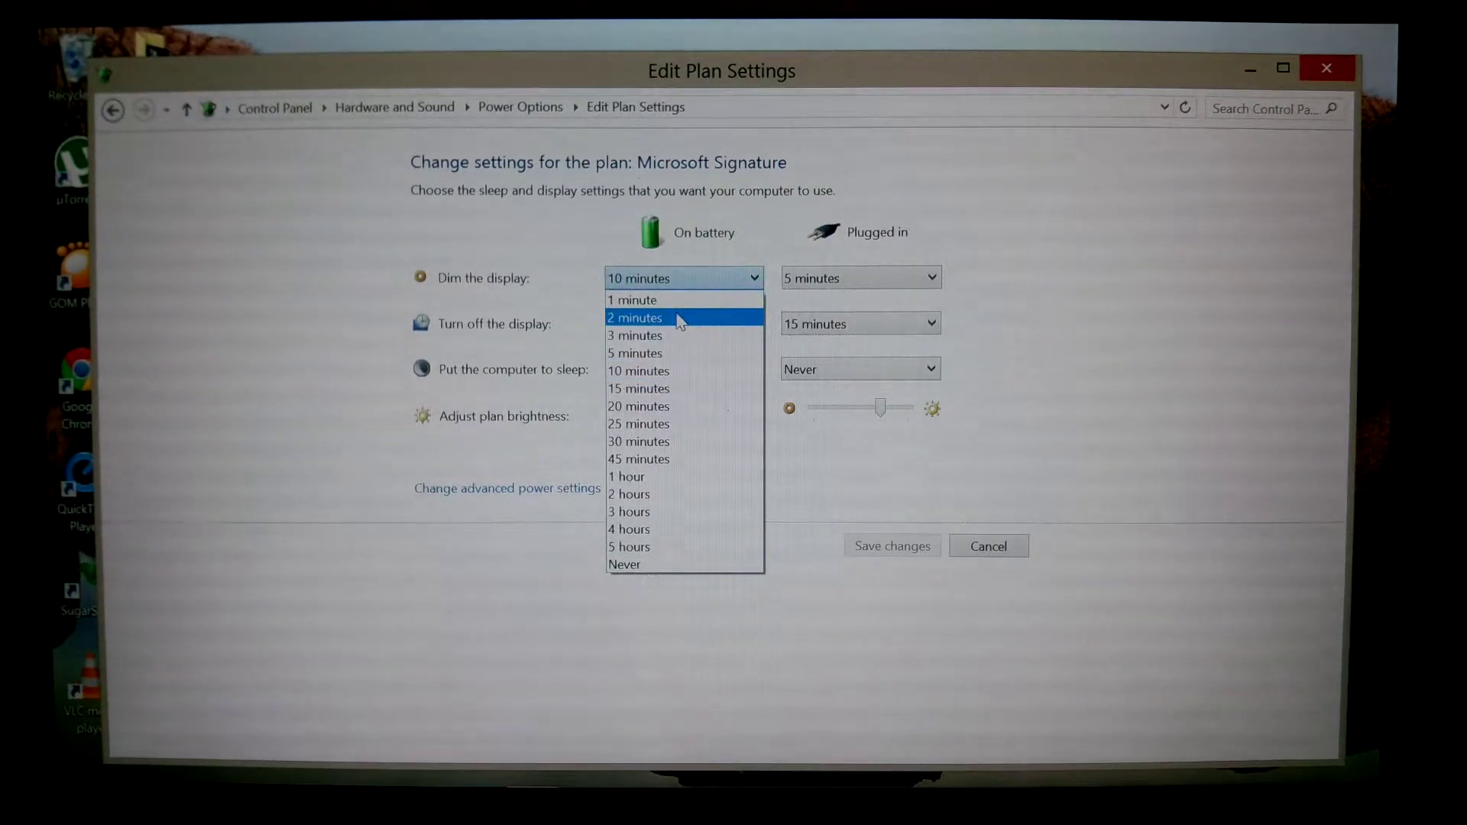
{"action": "left_click", "coordinate": [678, 319]}
{"action": "left_click", "coordinate": [676, 326]}
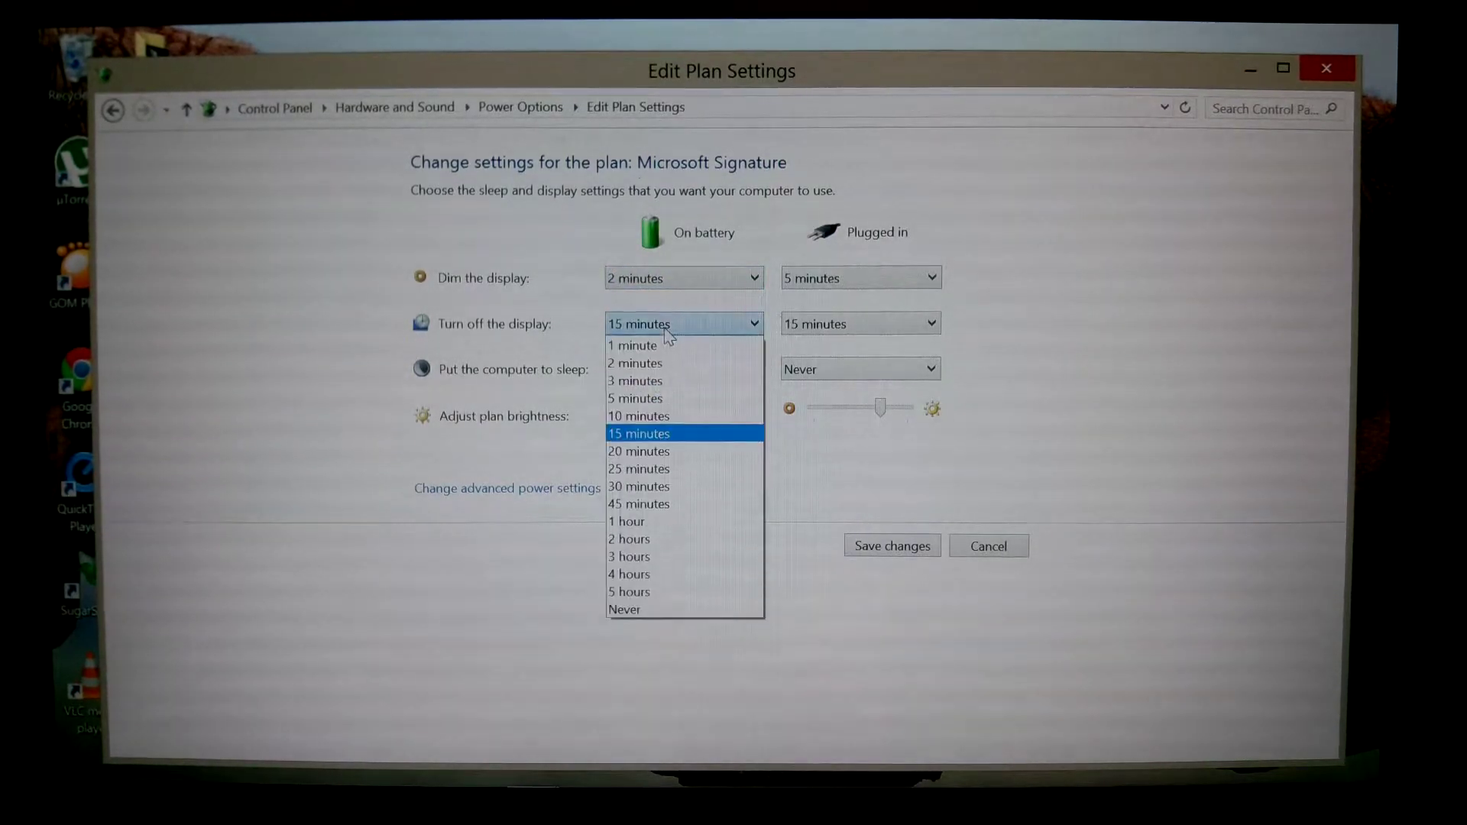
{"action": "left_click", "coordinate": [656, 399]}
{"action": "left_click", "coordinate": [669, 370]}
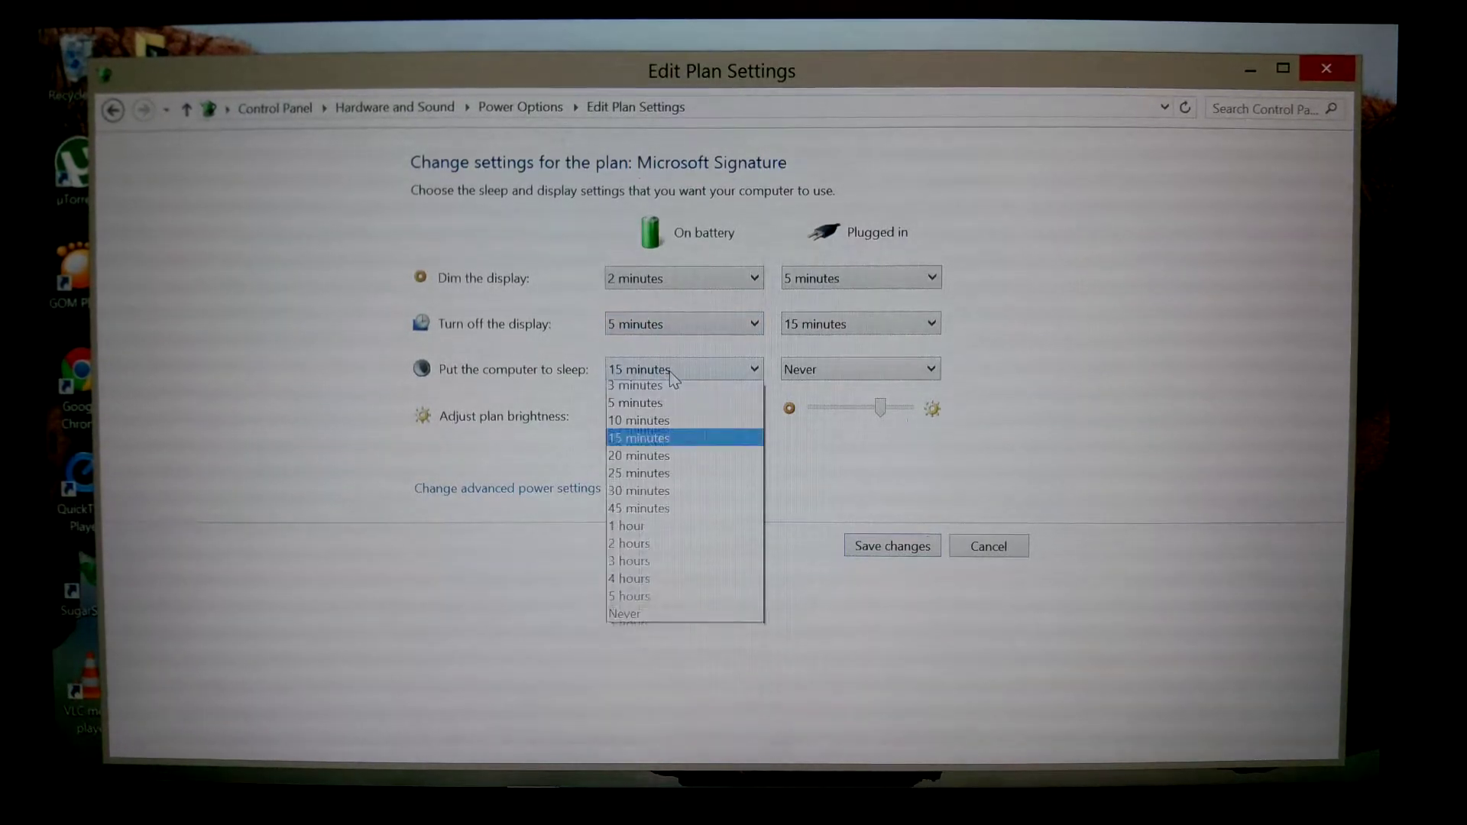
{"action": "left_click", "coordinate": [668, 461]}
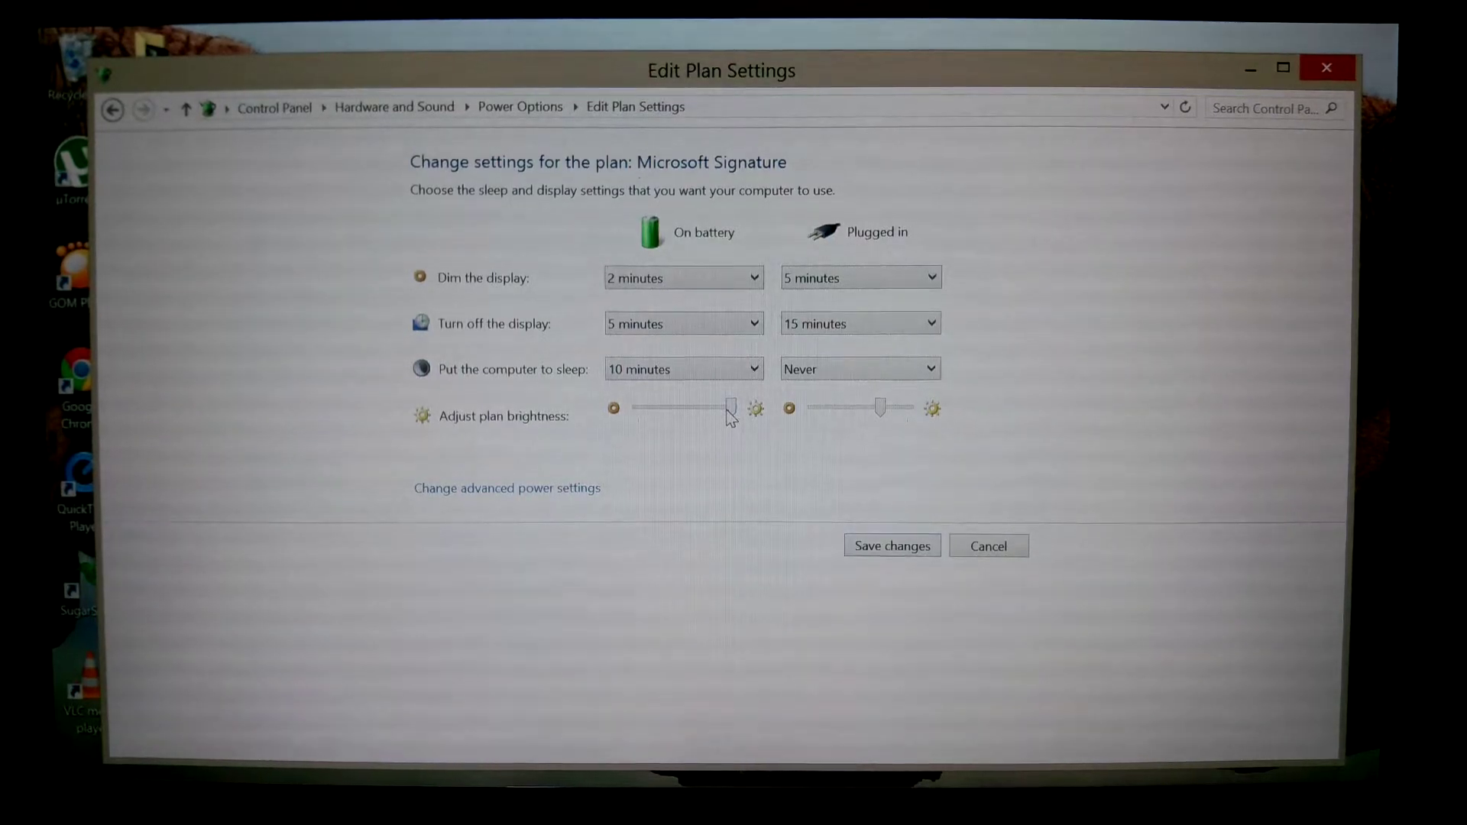
{"action": "left_click_drag", "start_coordinate": [728, 415], "coordinate": [656, 421]}
{"action": "left_click_drag", "start_coordinate": [883, 408], "coordinate": [982, 412]}
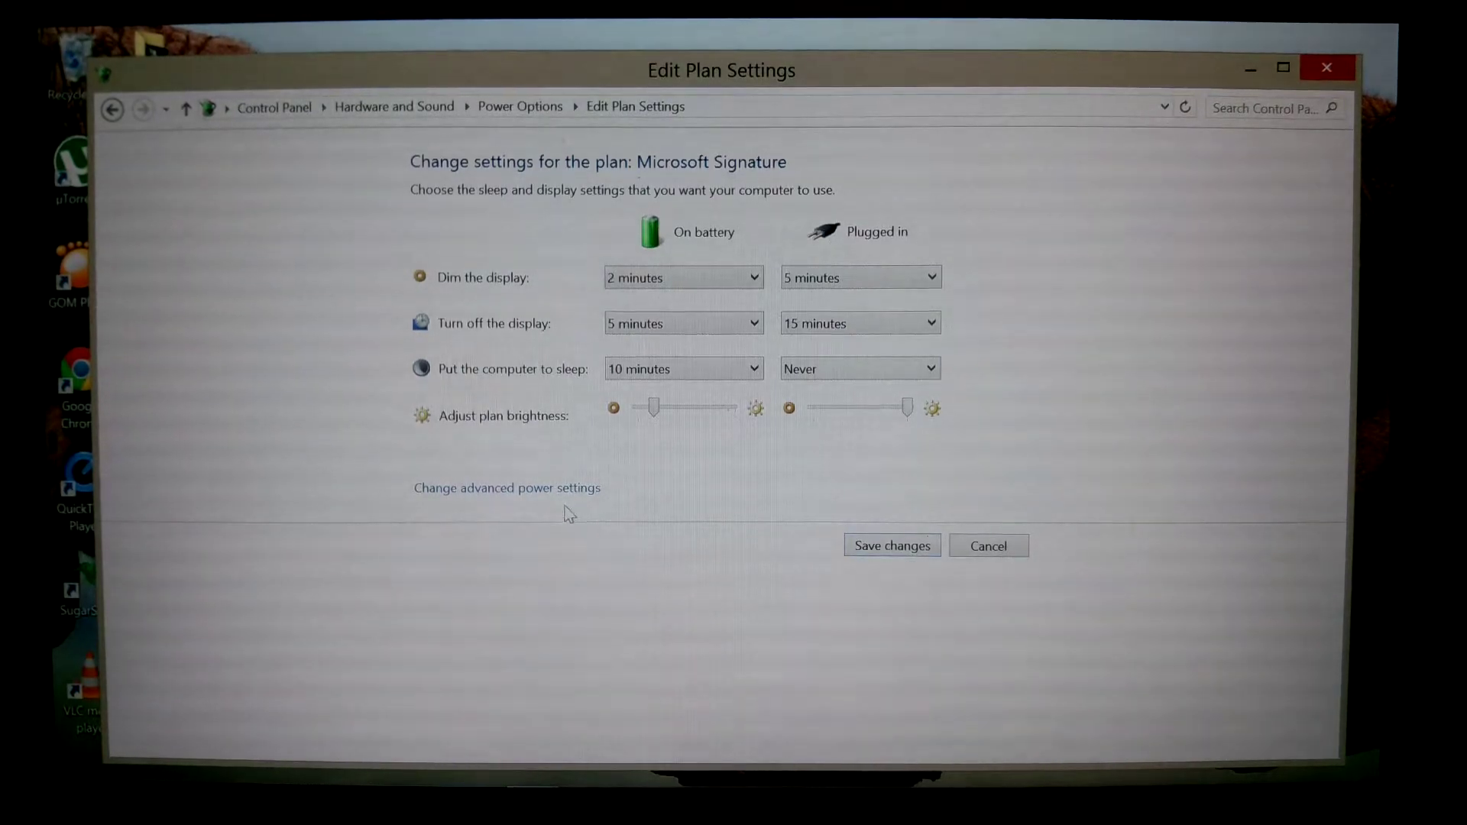
In advanced settings, set Display > Enable adaptive brightness to Off and confirm with OK
{"action": "left_click", "coordinate": [518, 489]}
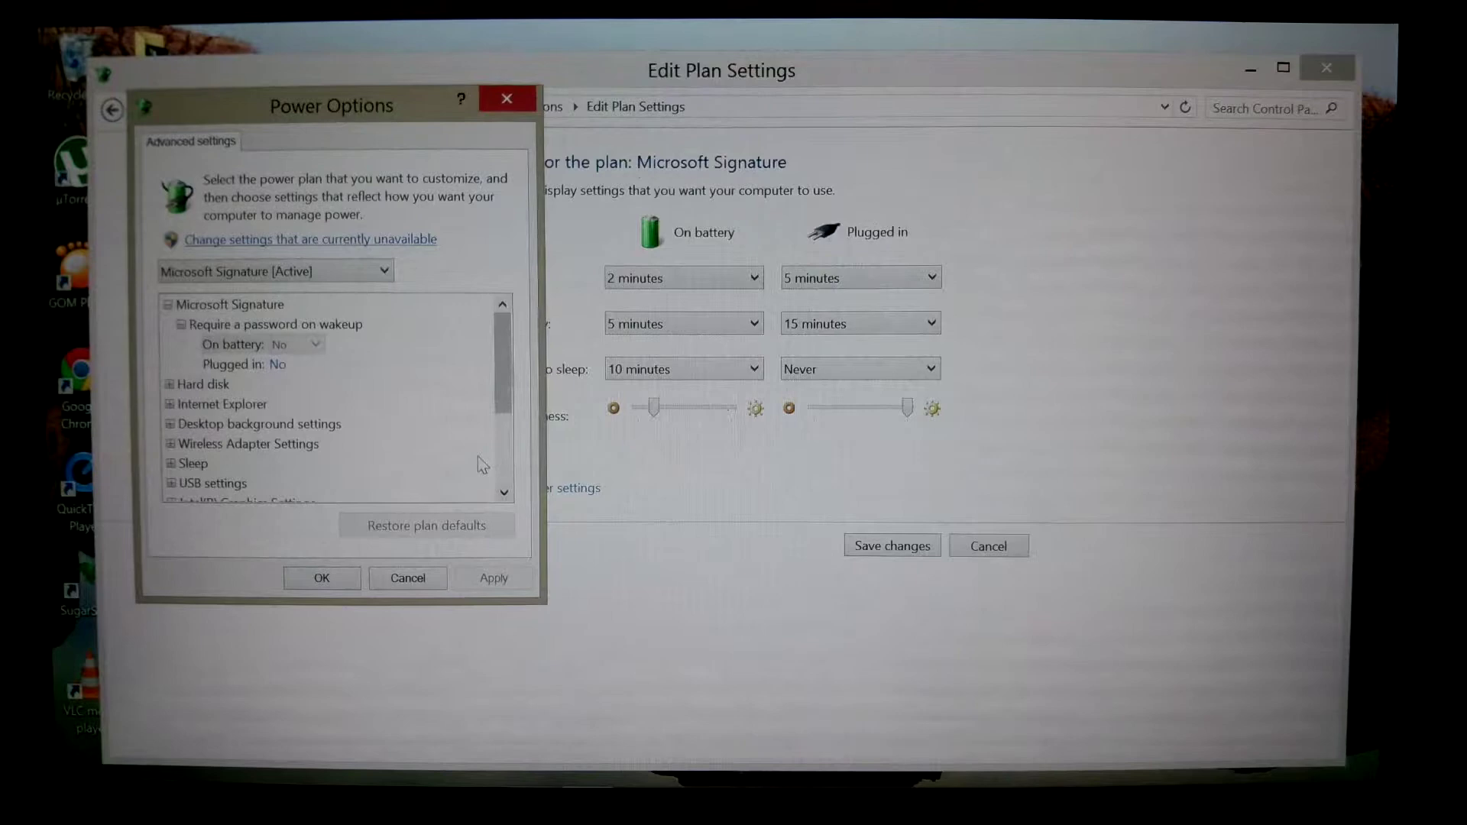
{"action": "left_click", "coordinate": [497, 469]}
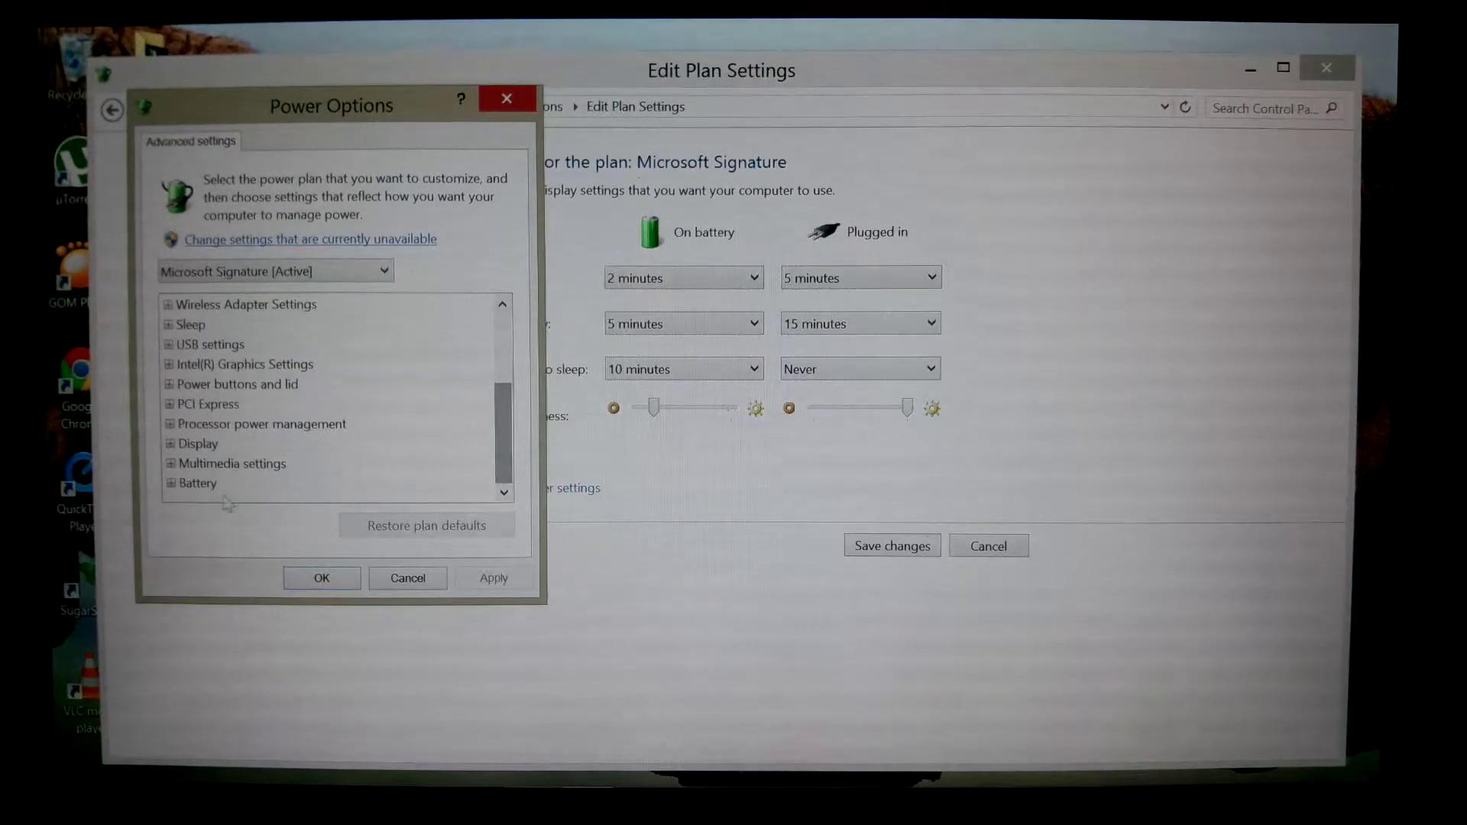
{"action": "left_click", "coordinate": [171, 445]}
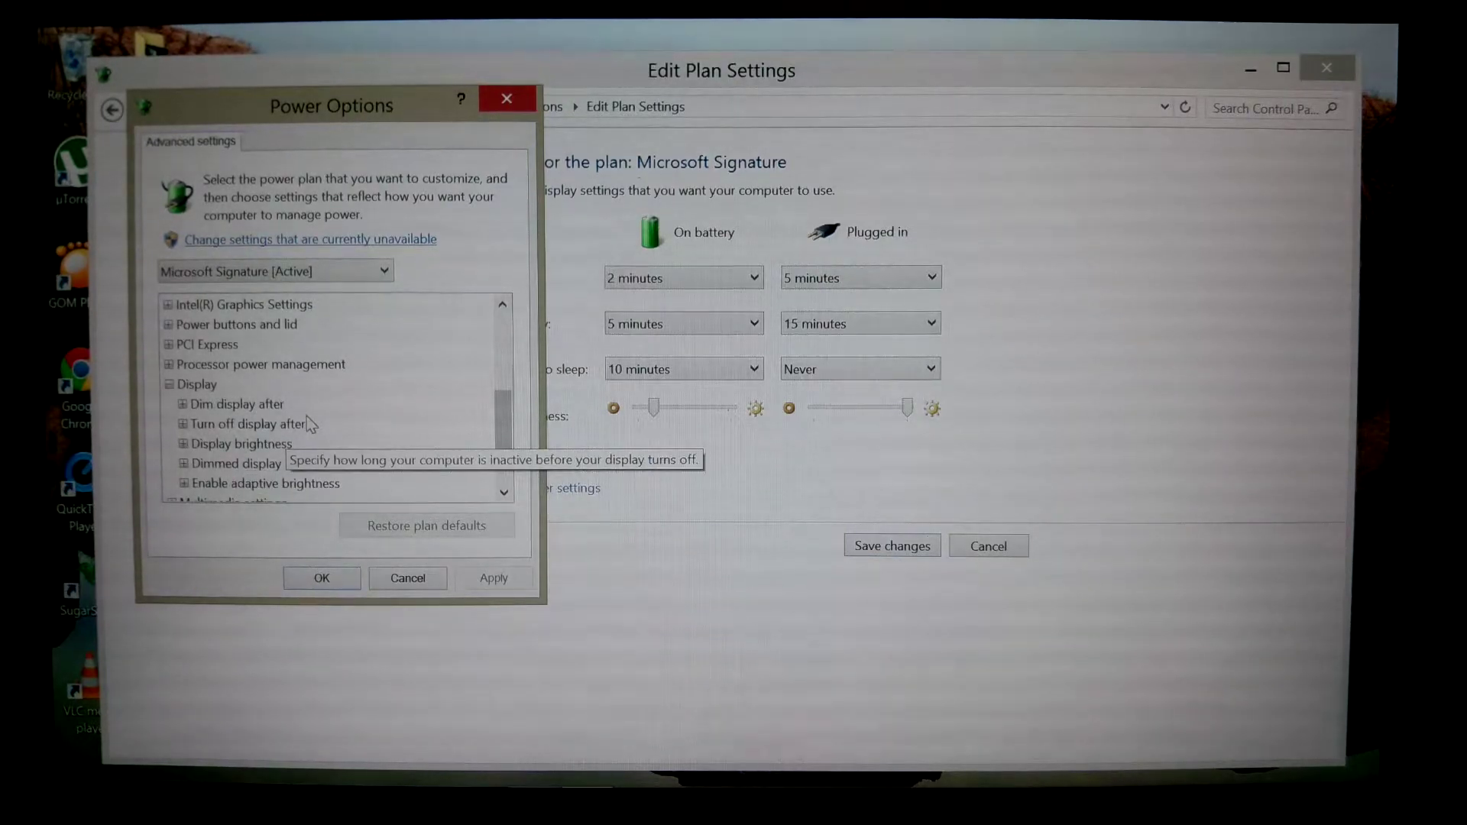
{"action": "left_click", "coordinate": [223, 487]}
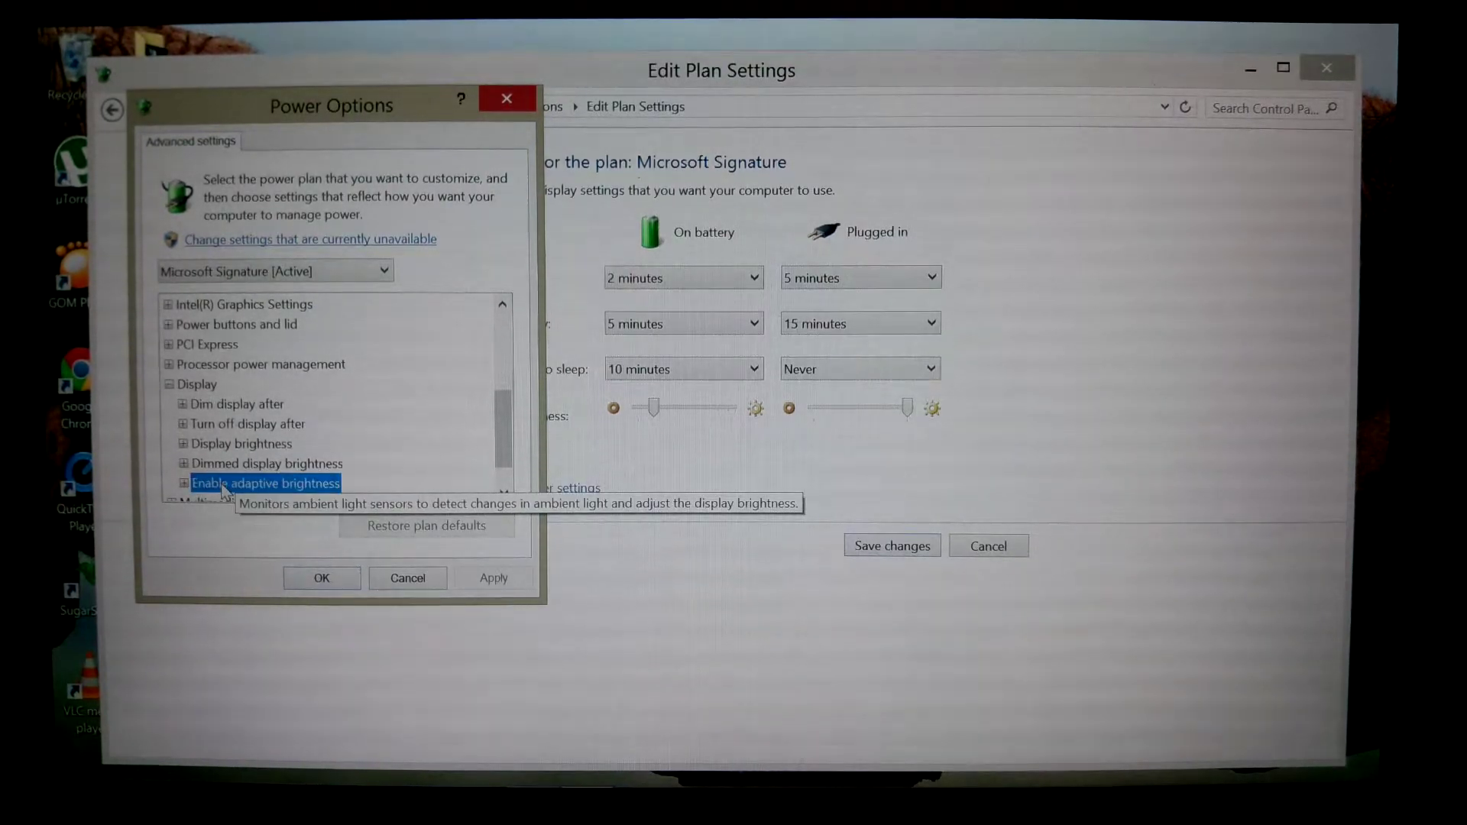
{"action": "left_click", "coordinate": [502, 492]}
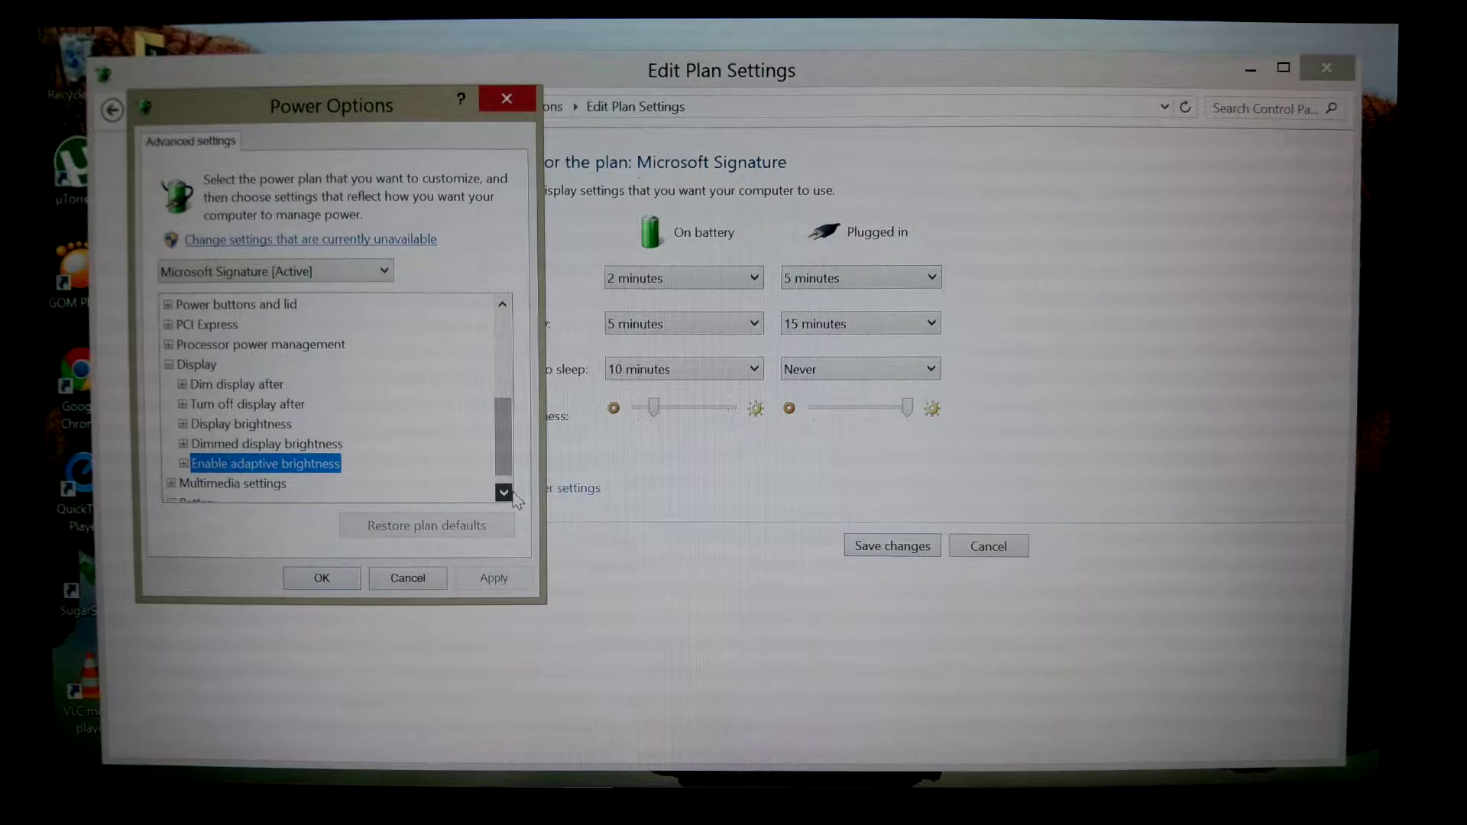
{"action": "left_click", "coordinate": [181, 444]}
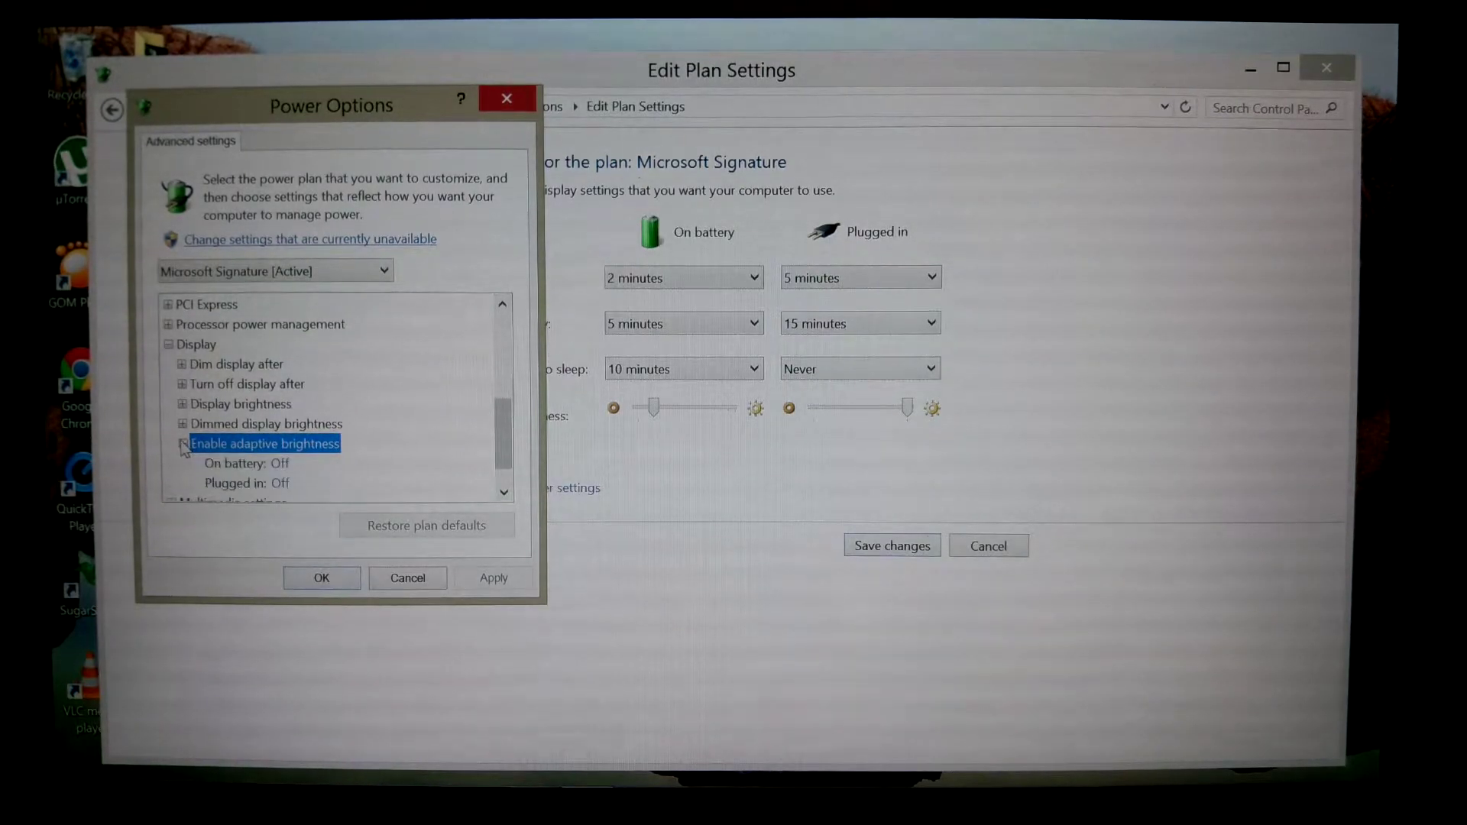
{"action": "left_click", "coordinate": [278, 466]}
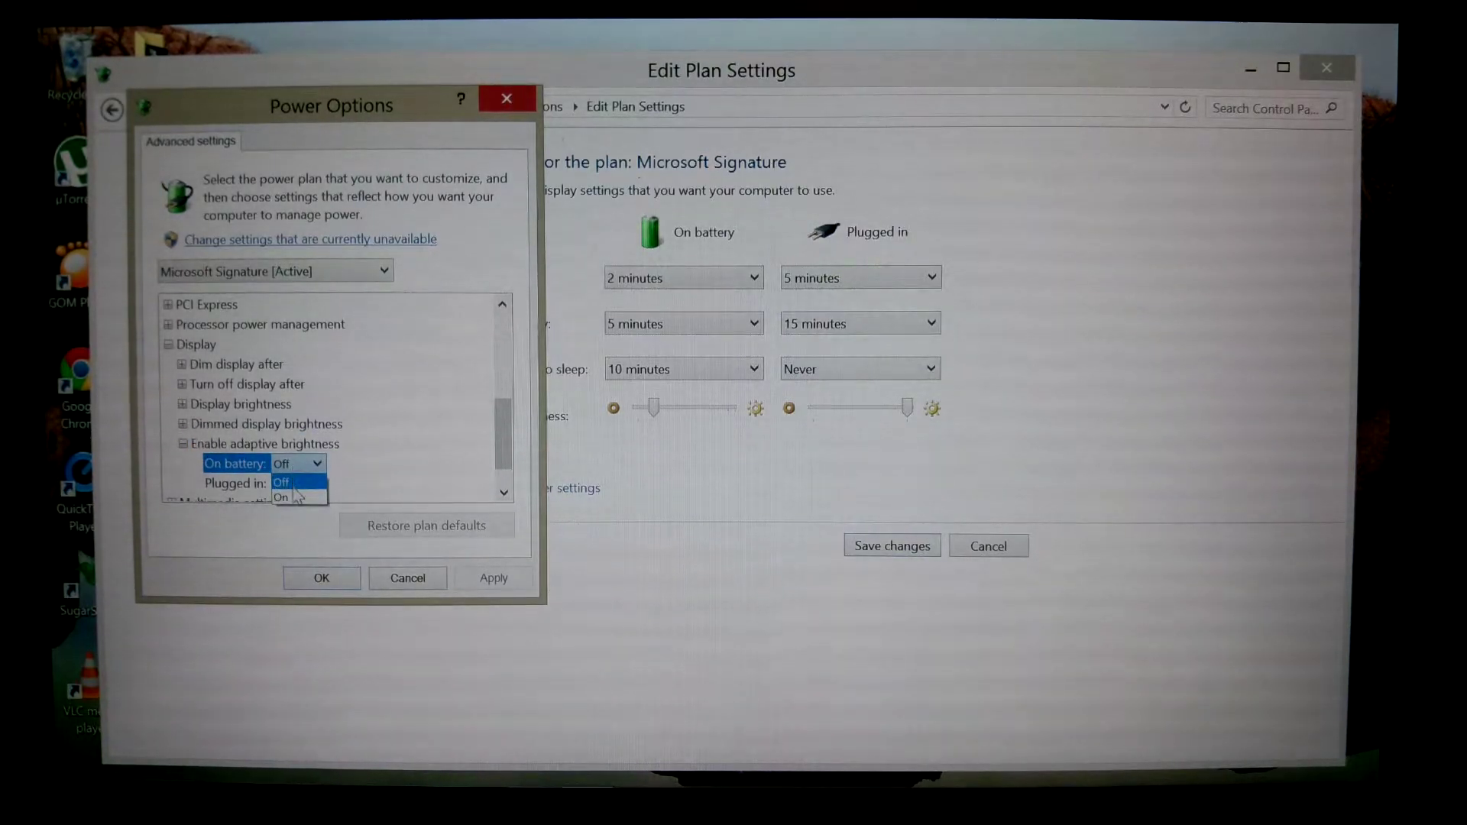
{"action": "left_click", "coordinate": [293, 481]}
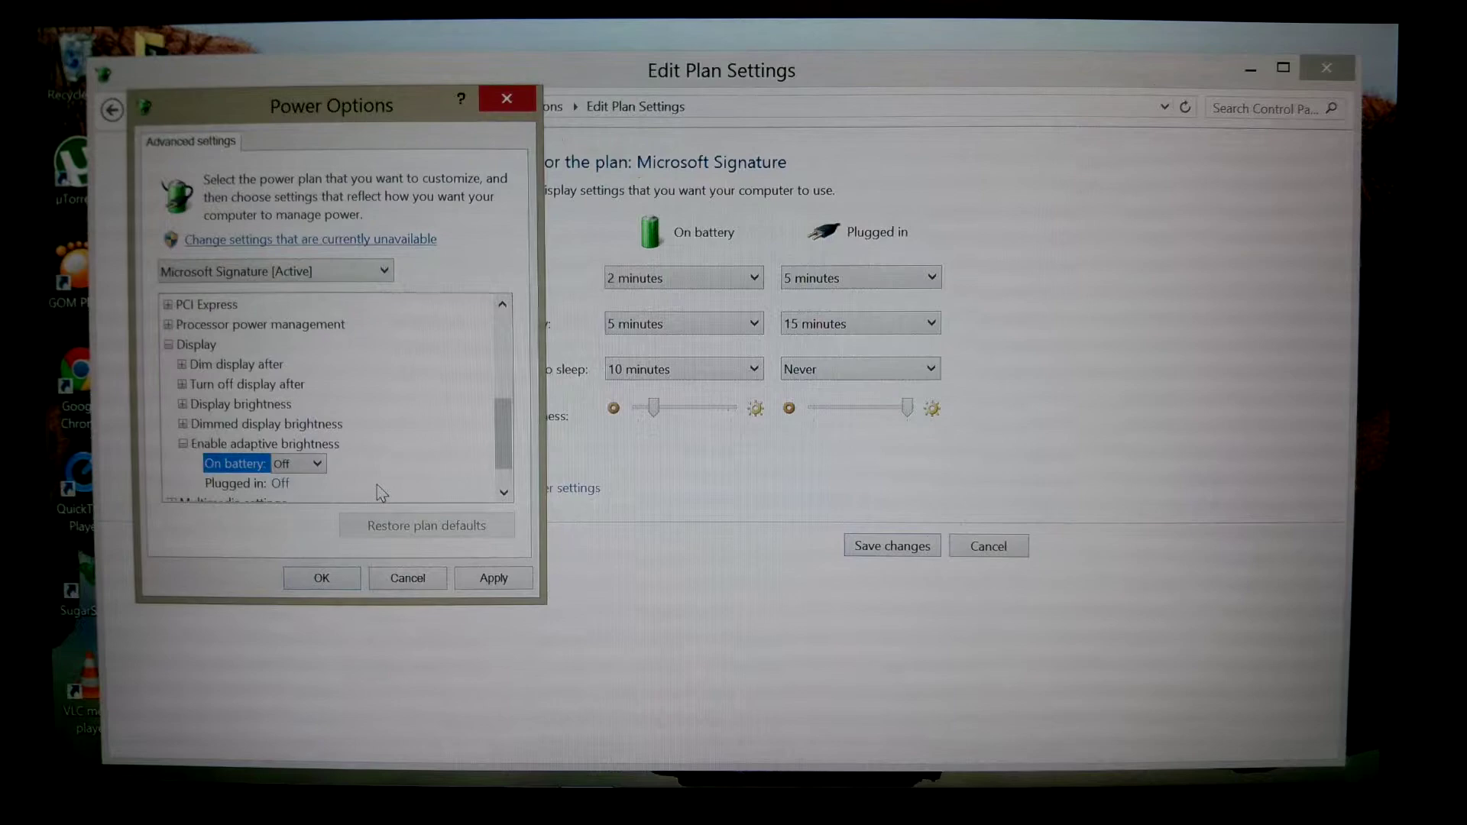
{"action": "left_click", "coordinate": [340, 584]}
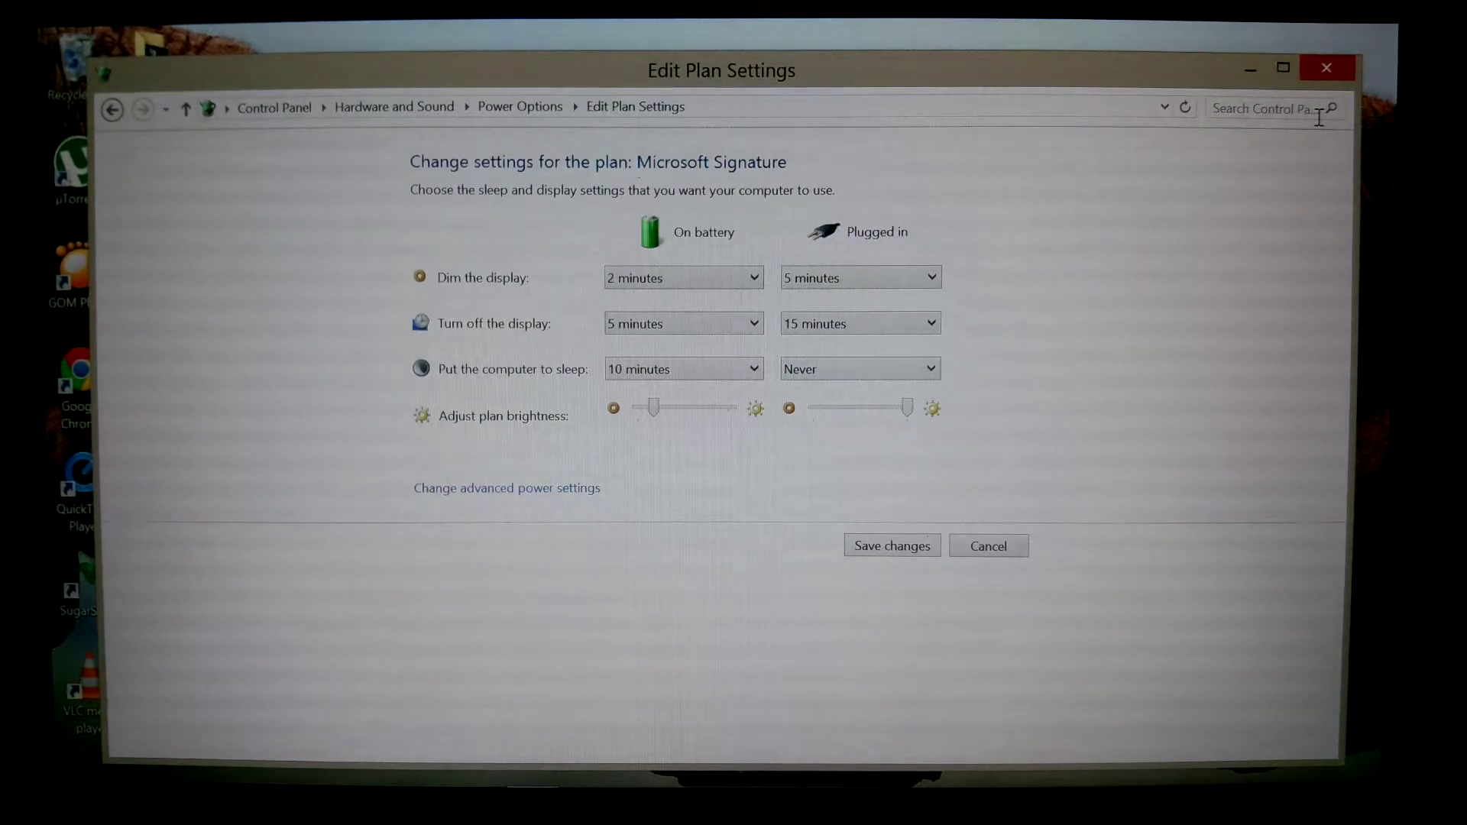
Close Edit Plan Settings, swipe through the Start screen tiles, and choose the Desktop tile
{"action": "left_click", "coordinate": [1327, 71]}
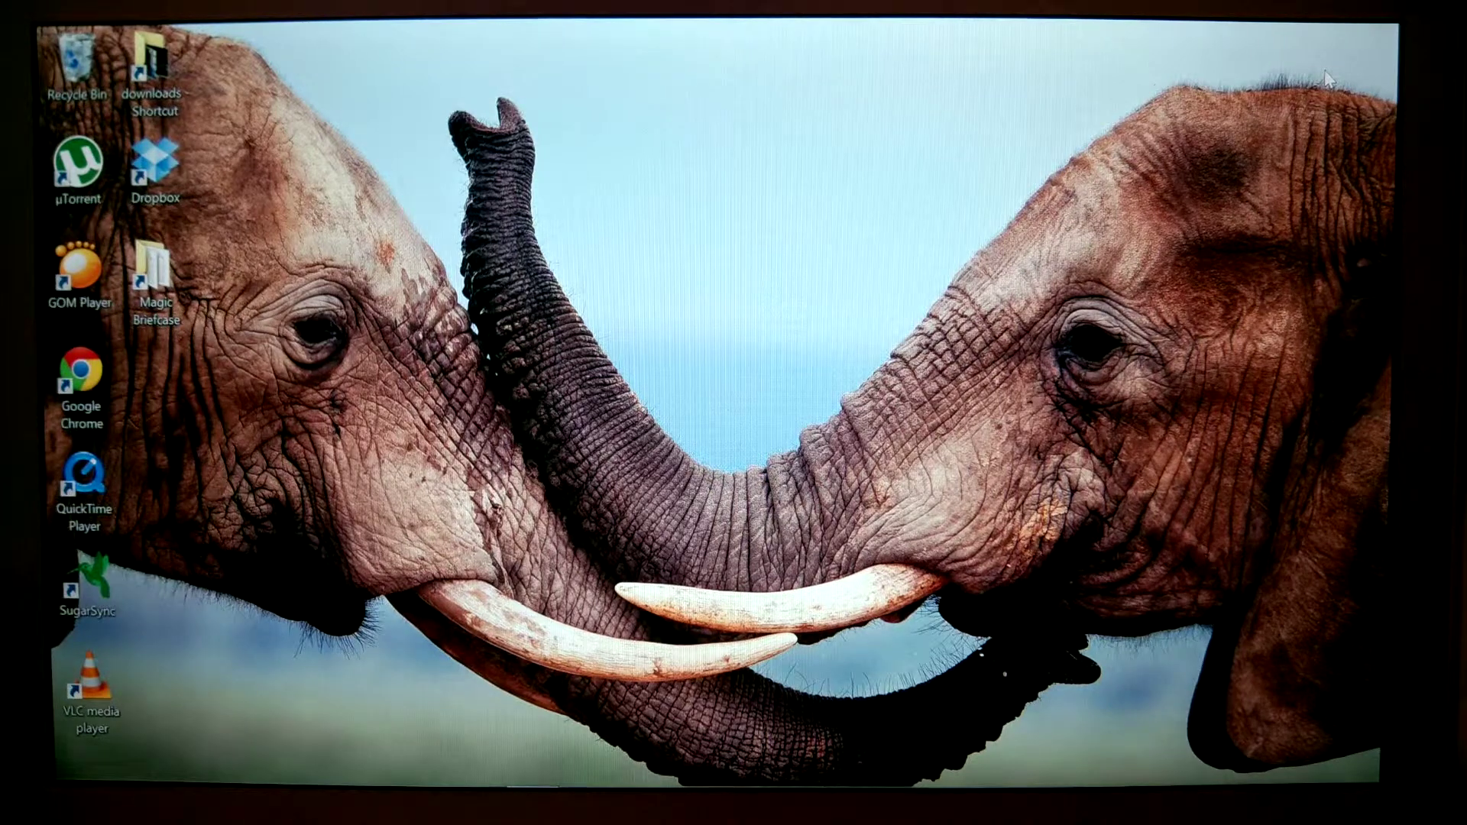
{"action": "mouse_move", "coordinate": [113, 748]}
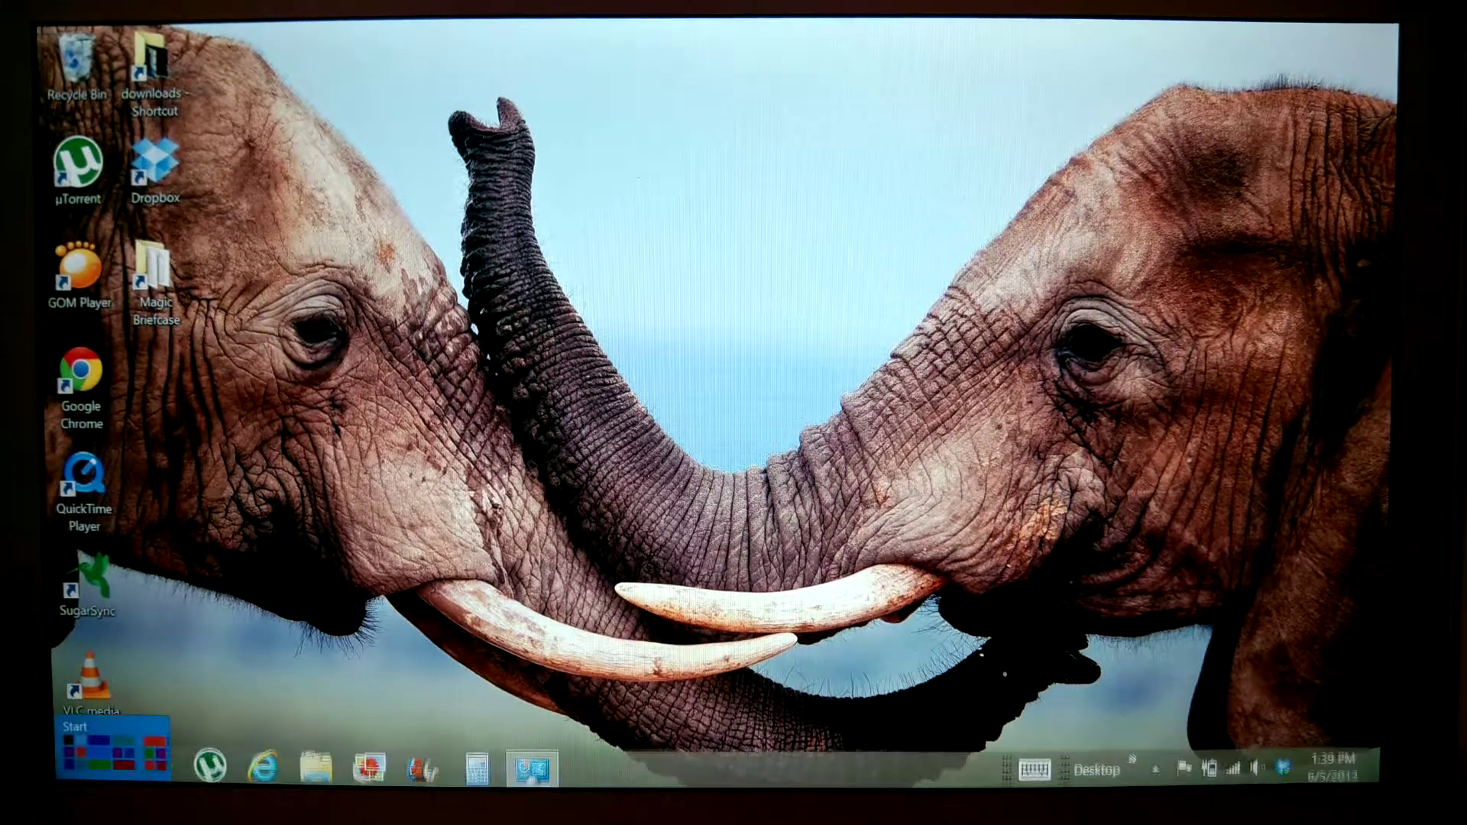
{"action": "left_click", "coordinate": [79, 776]}
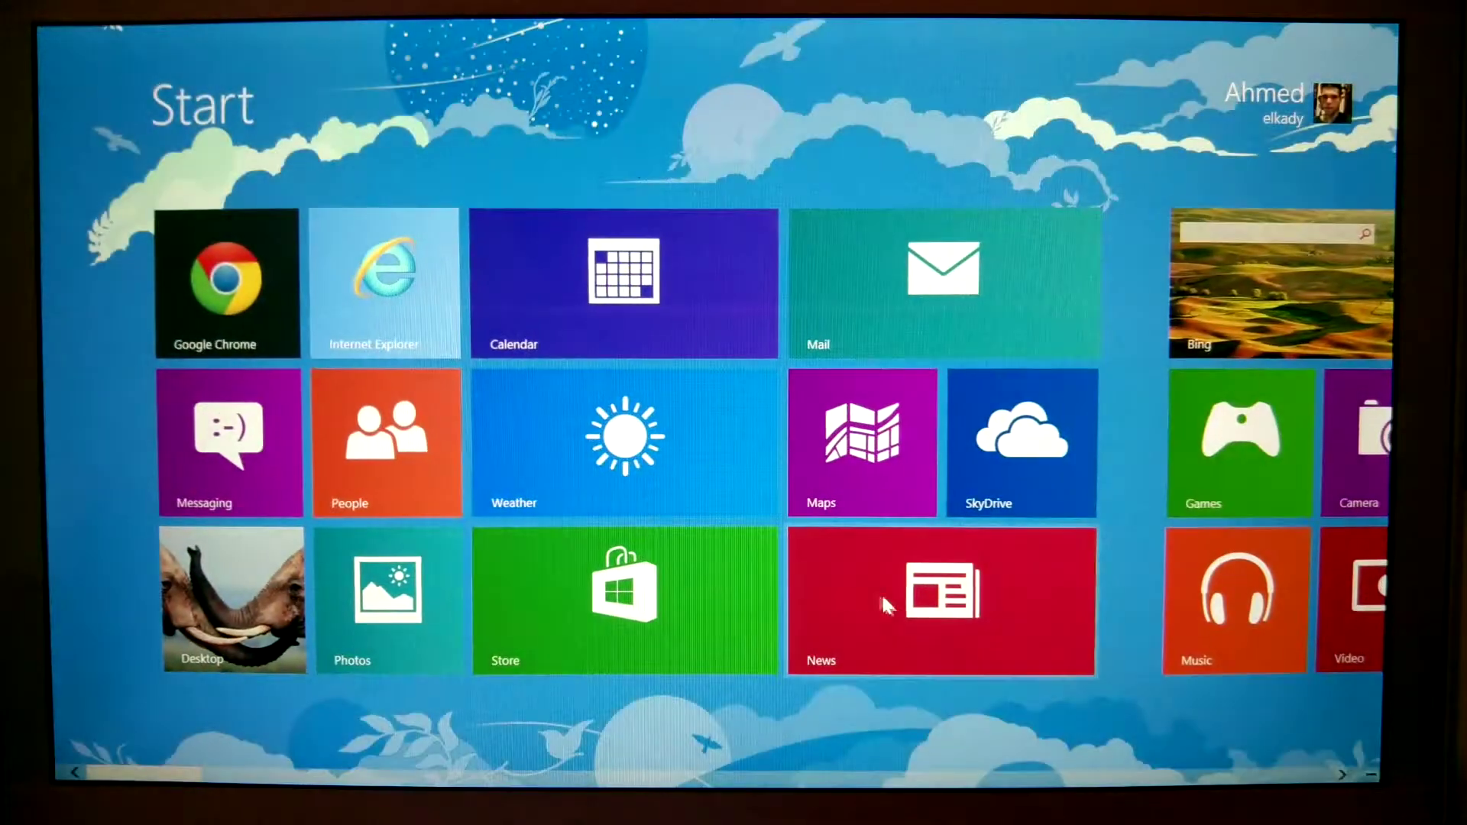
{"action": "scroll", "coordinate": [888, 597], "scroll_direction": "down", "scroll_amount": 3}
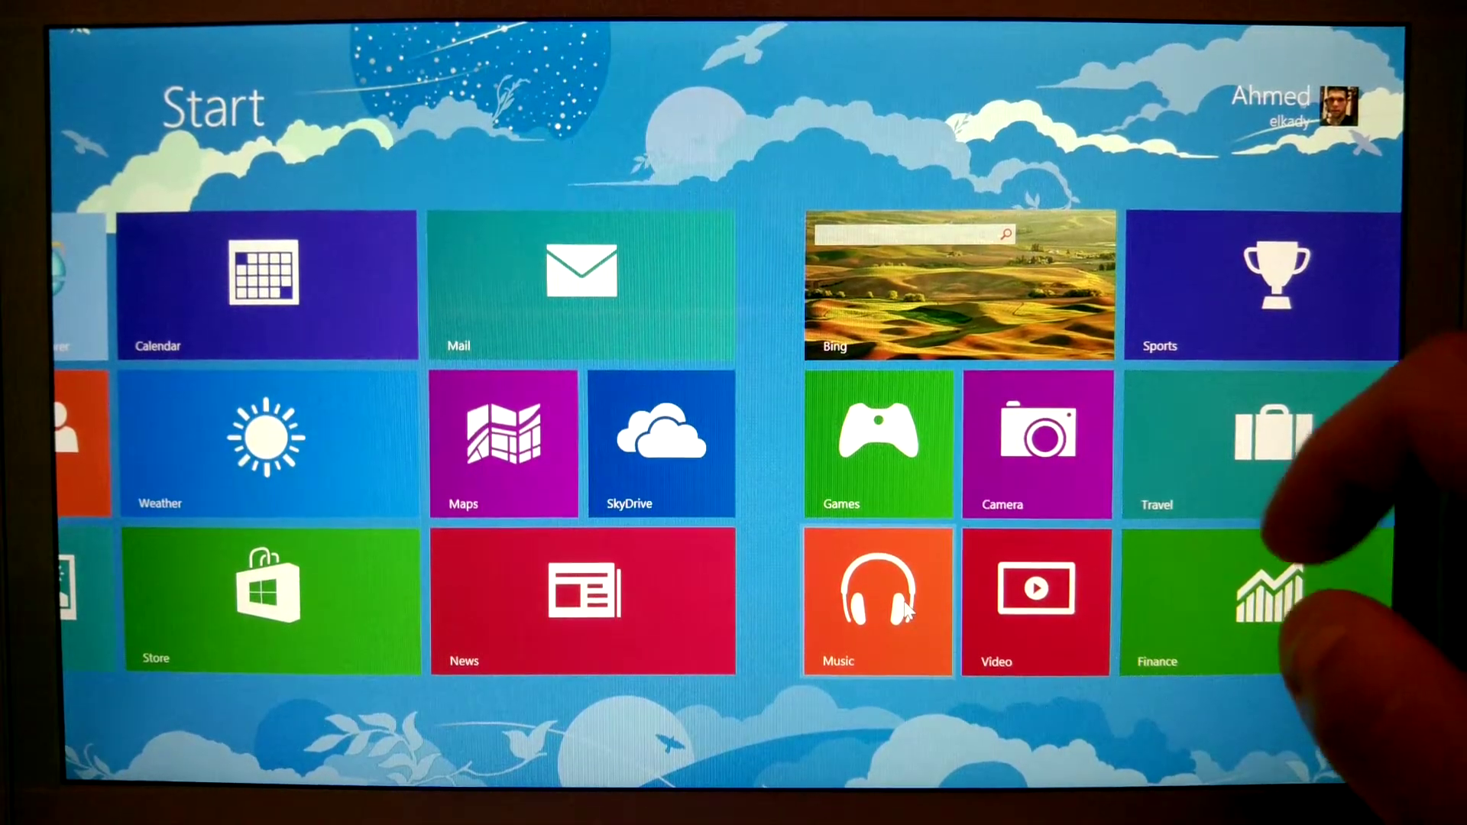
{"action": "left_click_drag", "start_coordinate": [1308, 494], "coordinate": [871, 515]}
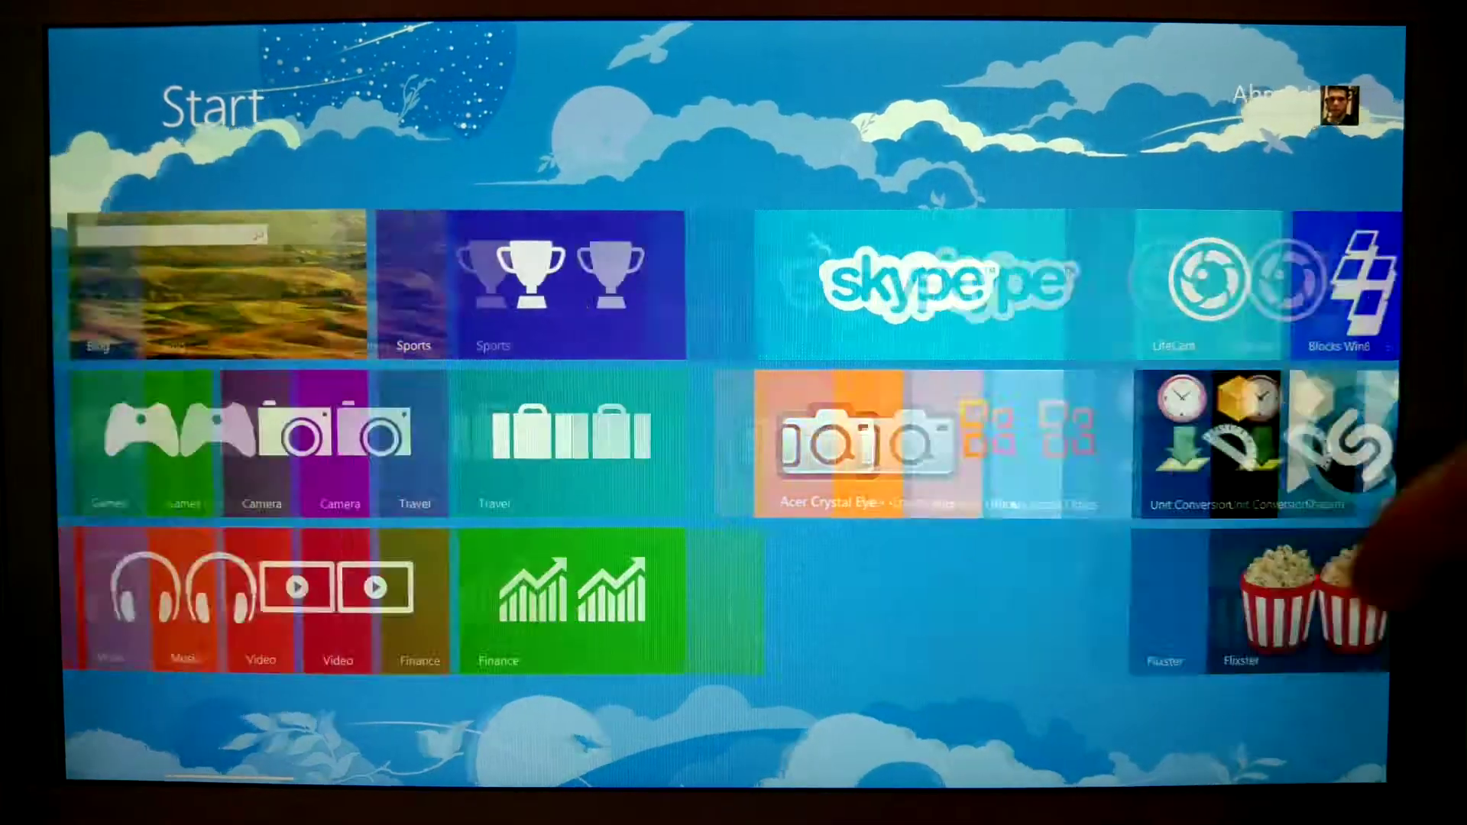
{"action": "left_click_drag", "start_coordinate": [642, 573], "coordinate": [1227, 699]}
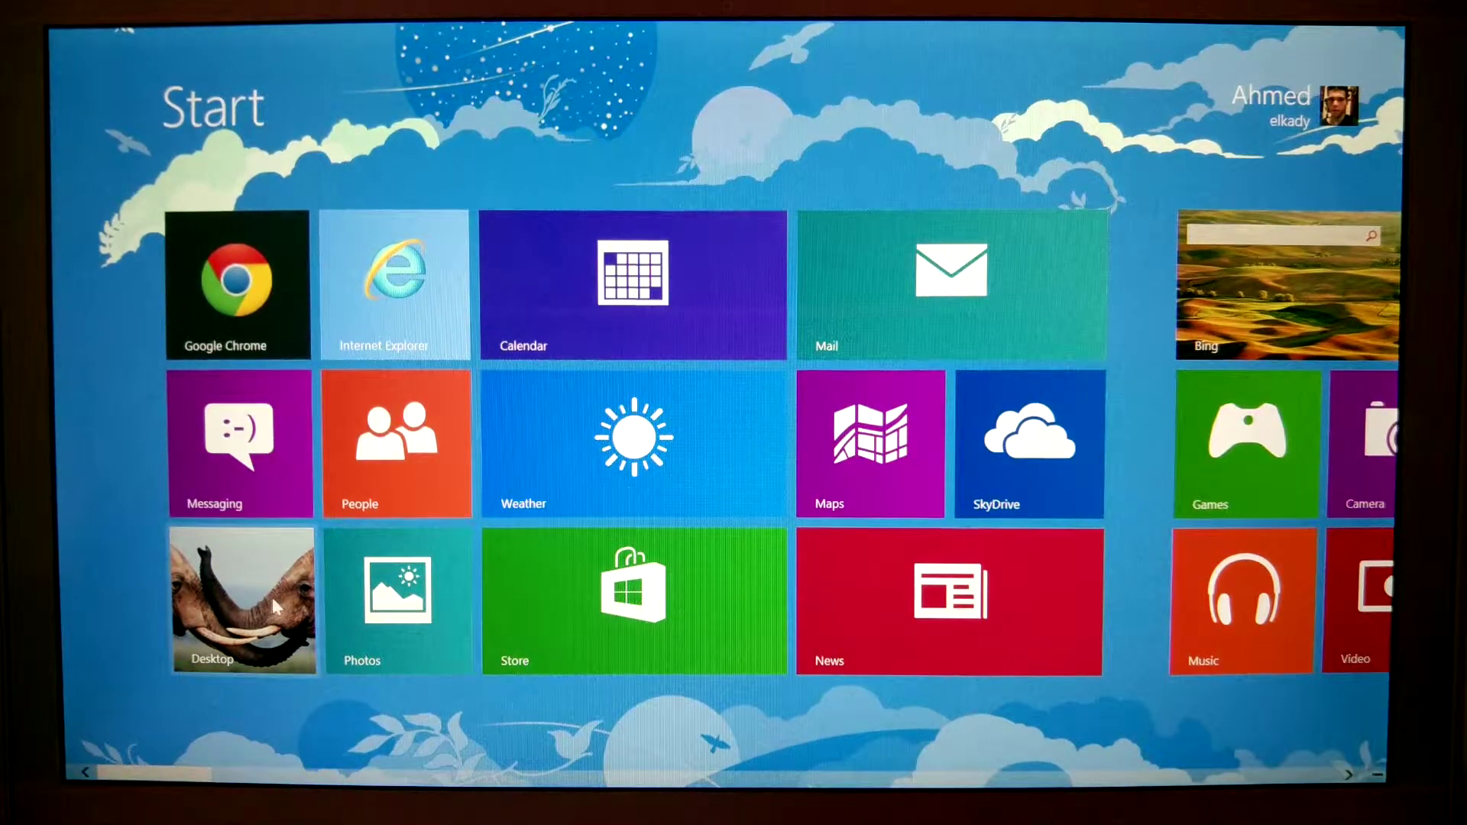
{"action": "left_click", "coordinate": [255, 600]}
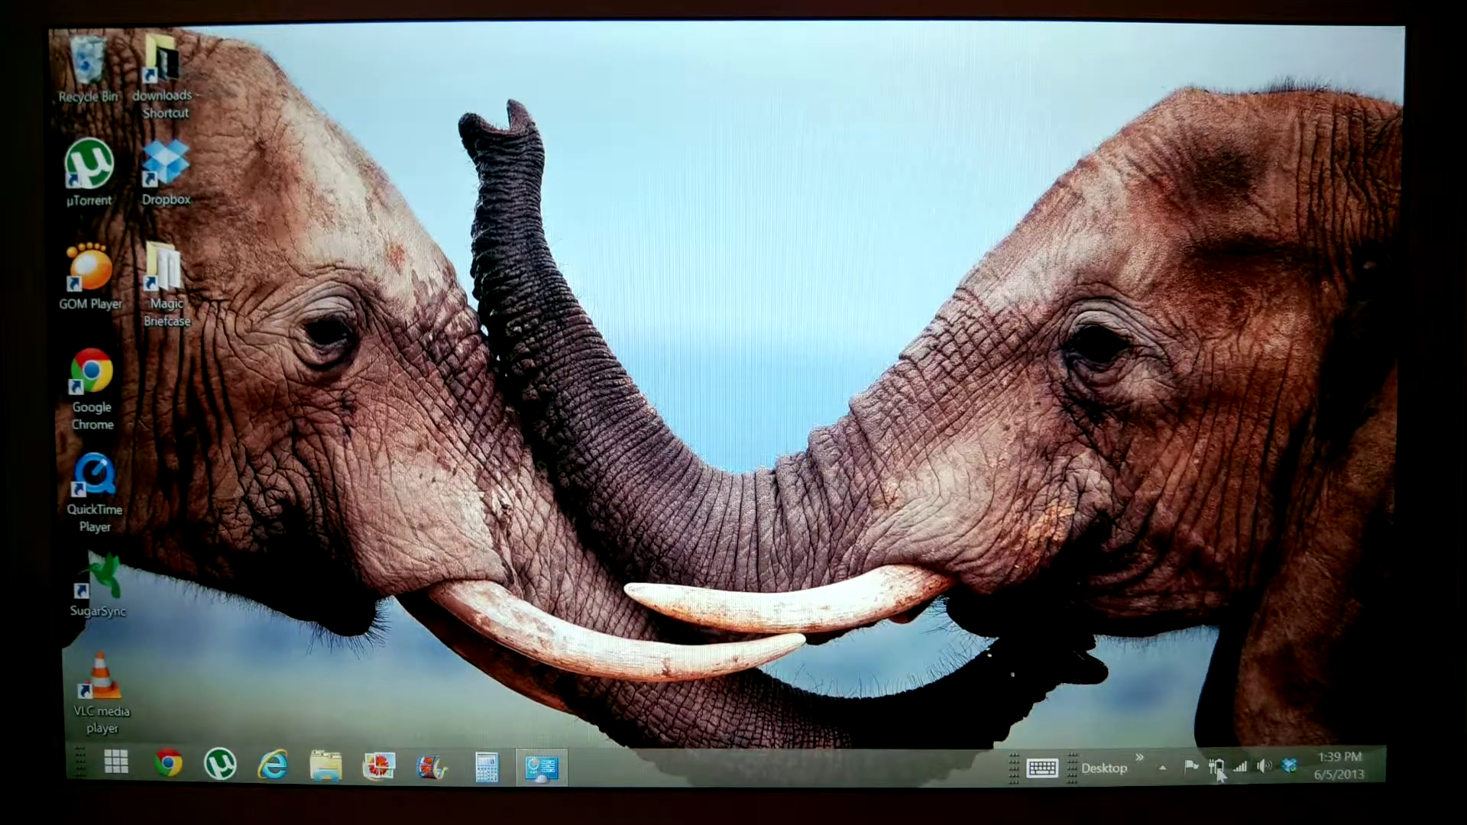
{"action": "right_click", "coordinate": [1218, 768]}
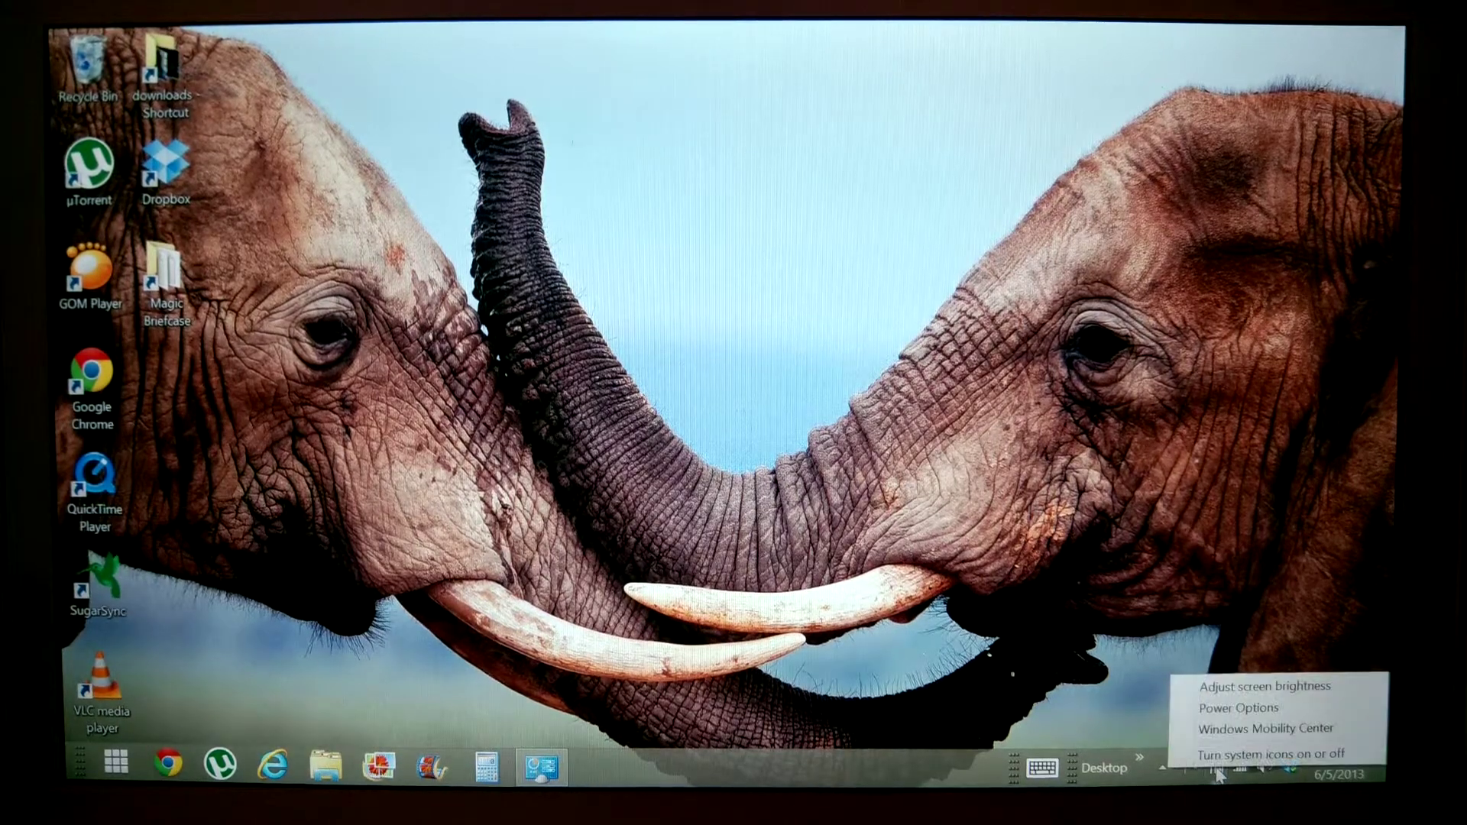
{"action": "left_click", "coordinate": [1109, 505]}
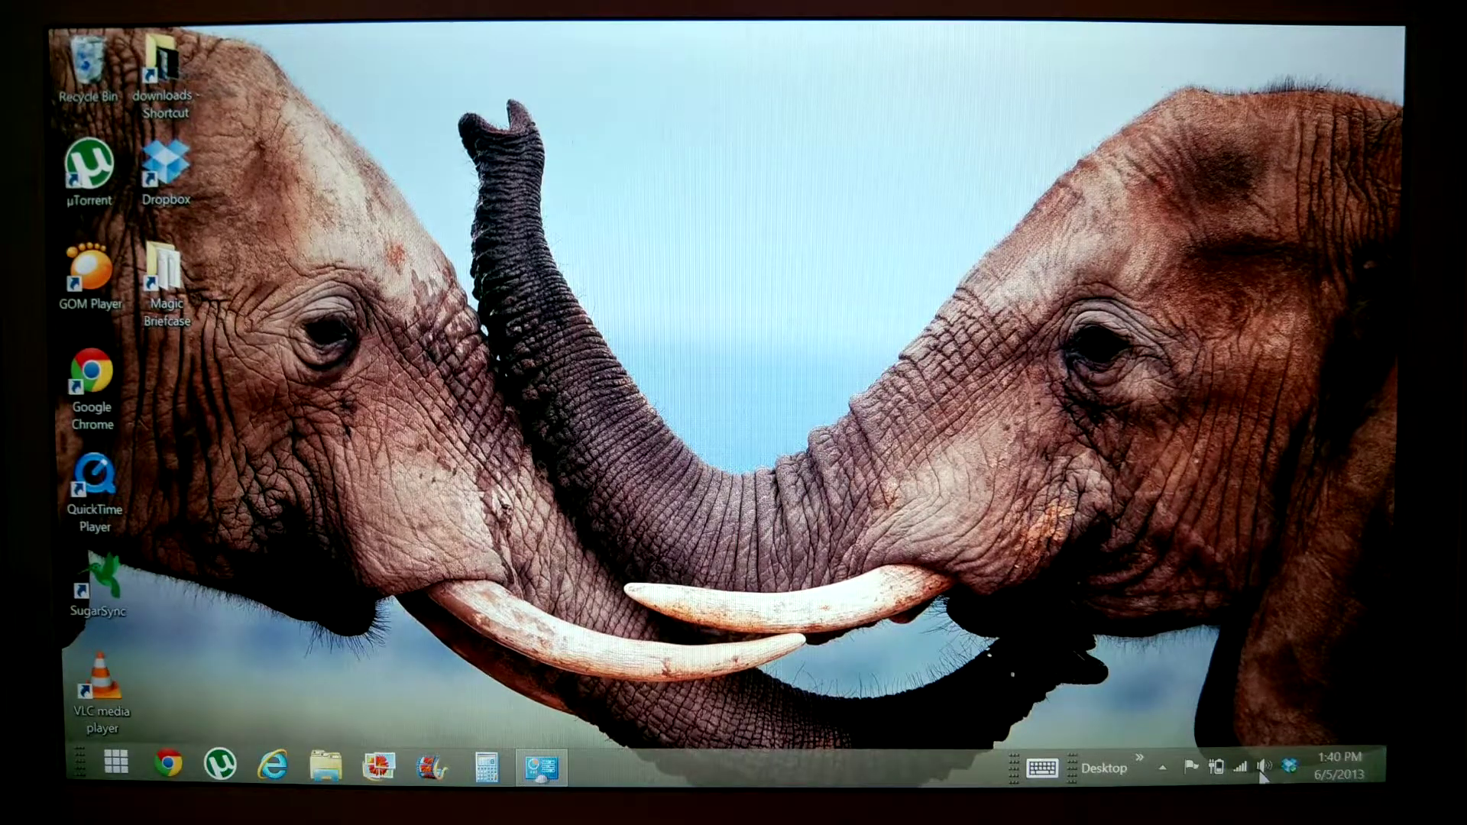
{"action": "left_click", "coordinate": [1162, 768]}
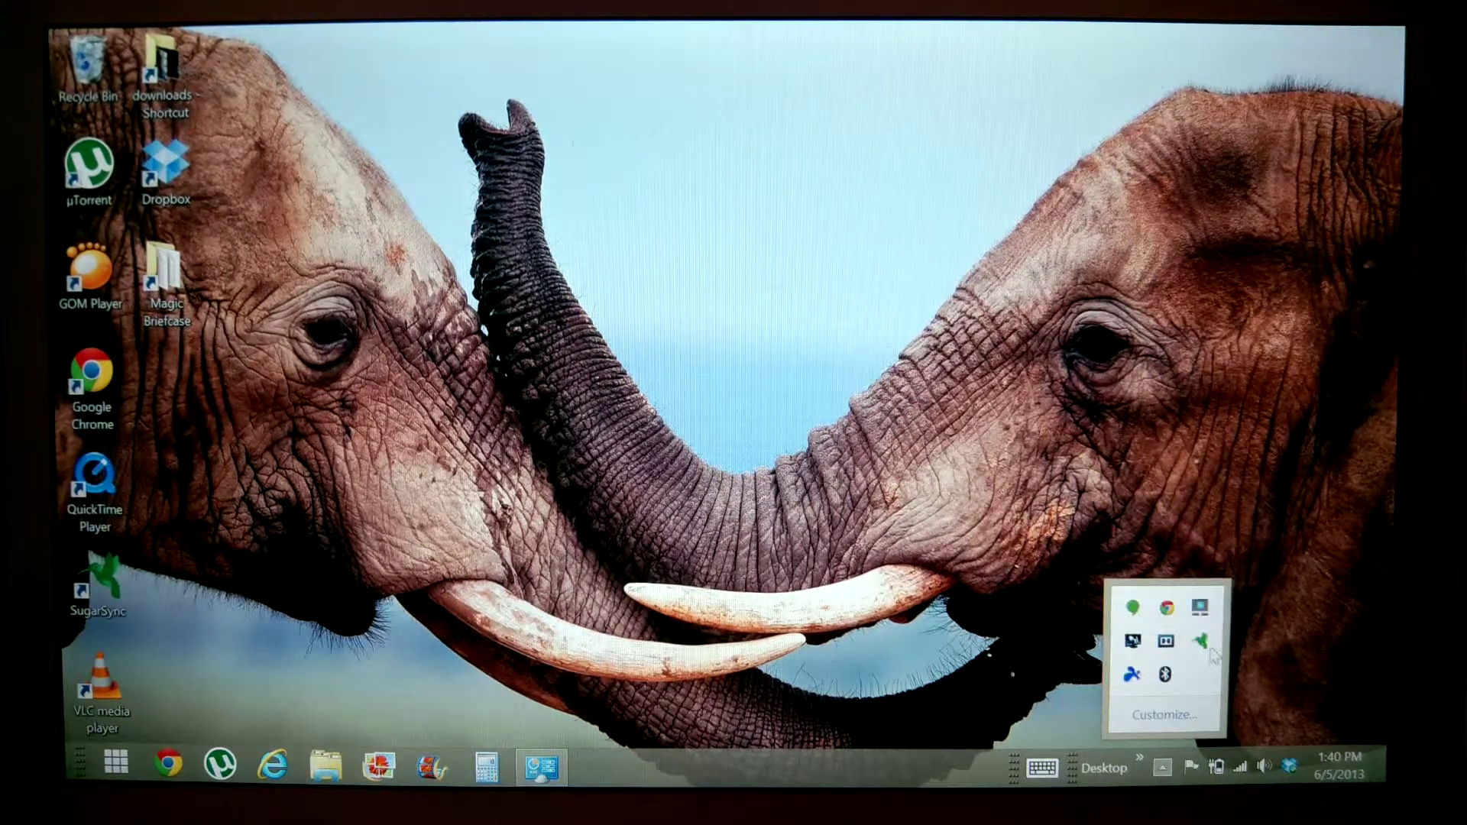
{"action": "left_click", "coordinate": [1280, 653]}
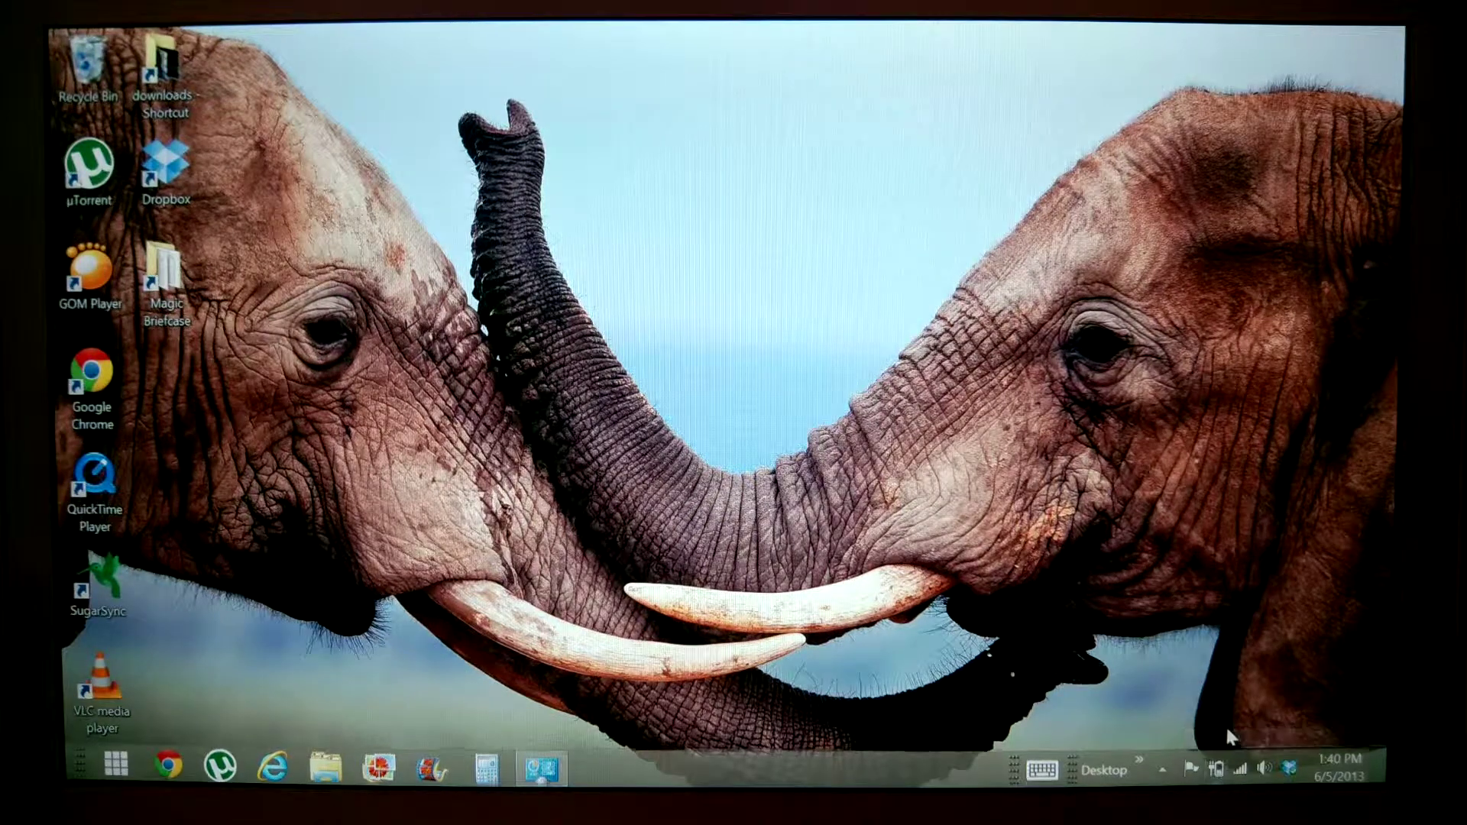
{"action": "right_click", "coordinate": [1217, 775]}
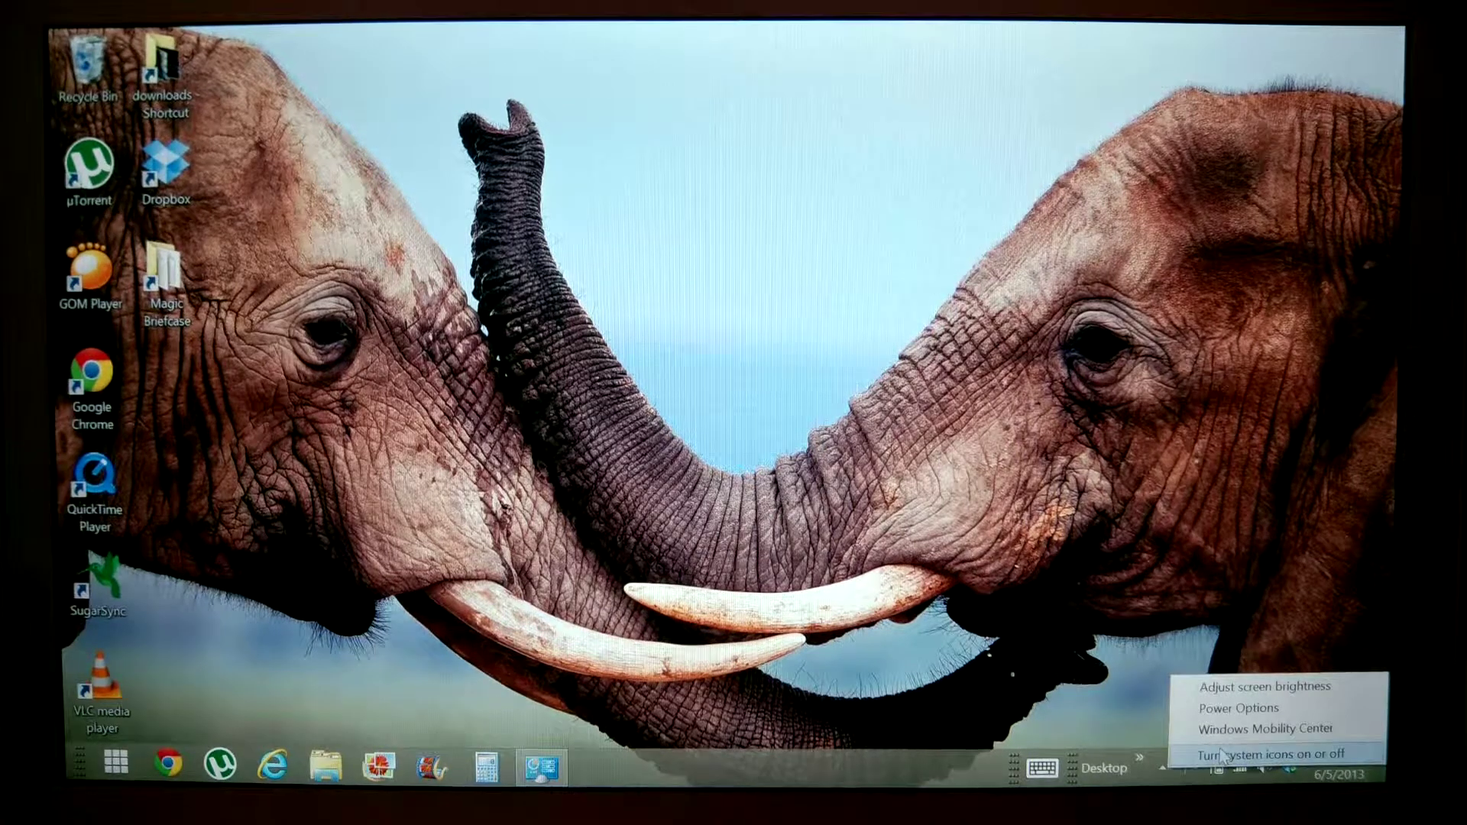
{"action": "left_click", "coordinate": [1236, 706]}
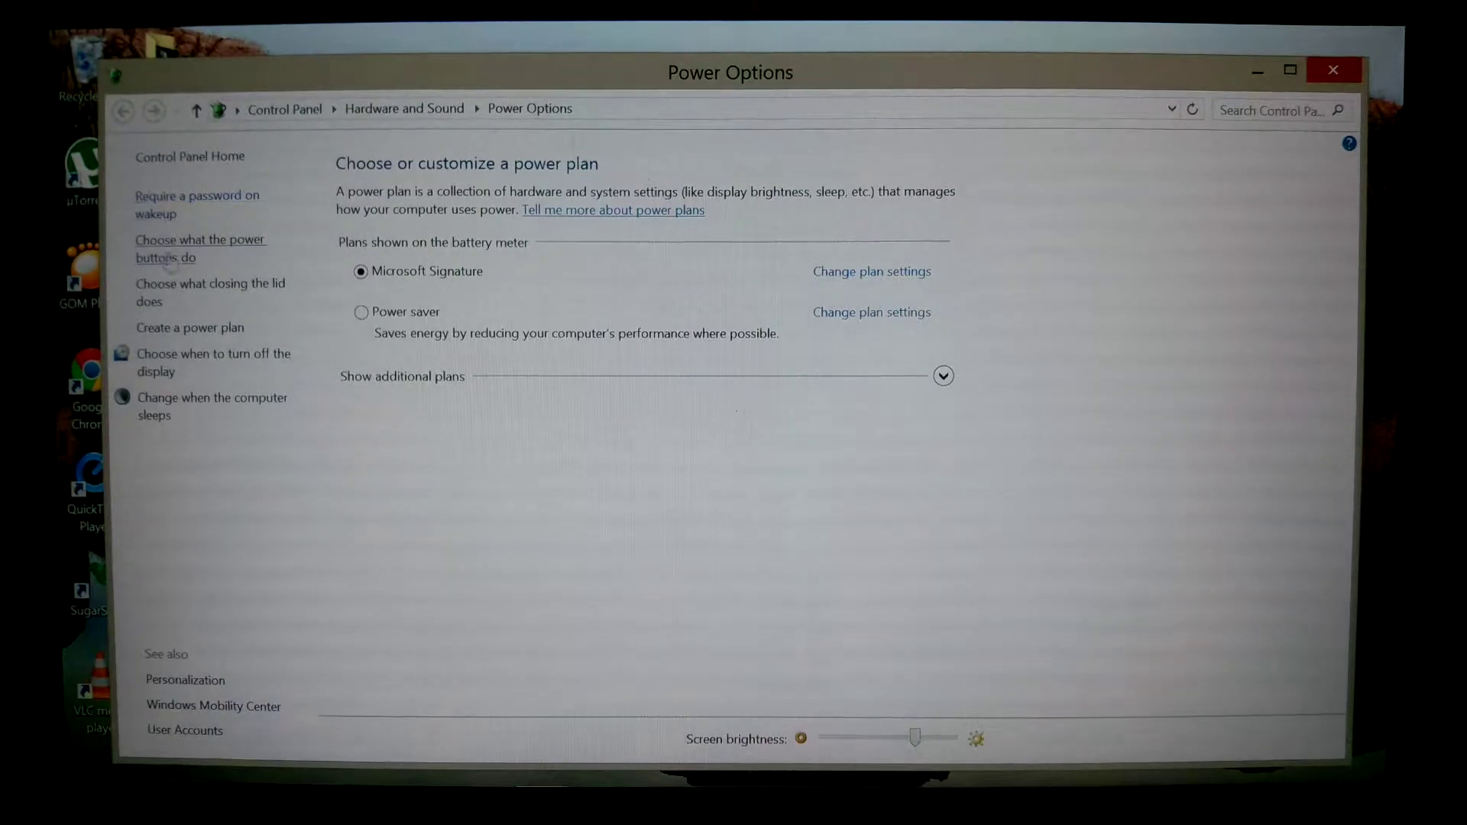
{"action": "left_click", "coordinate": [244, 287]}
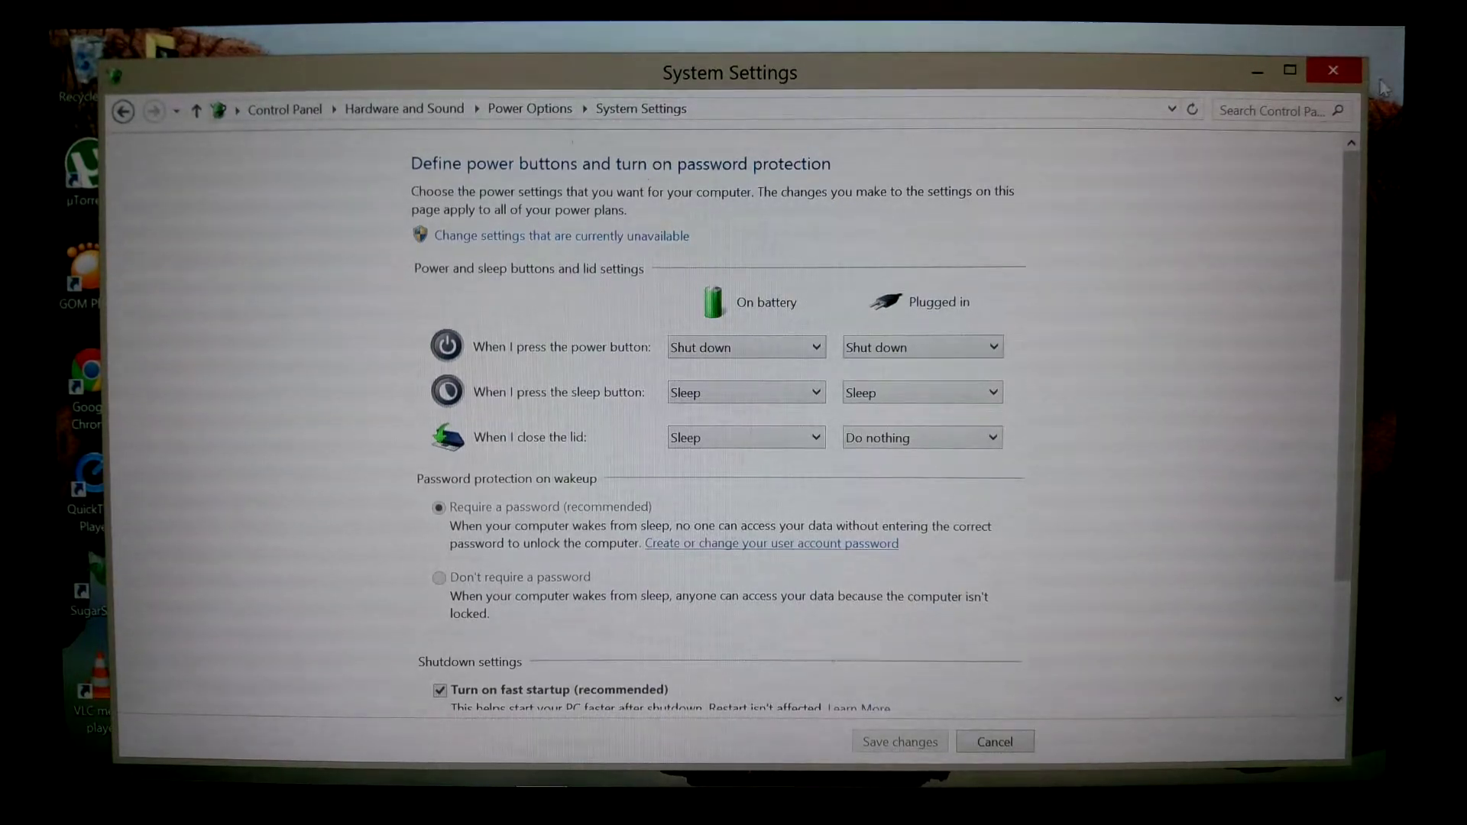
{"action": "left_click", "coordinate": [1339, 74]}
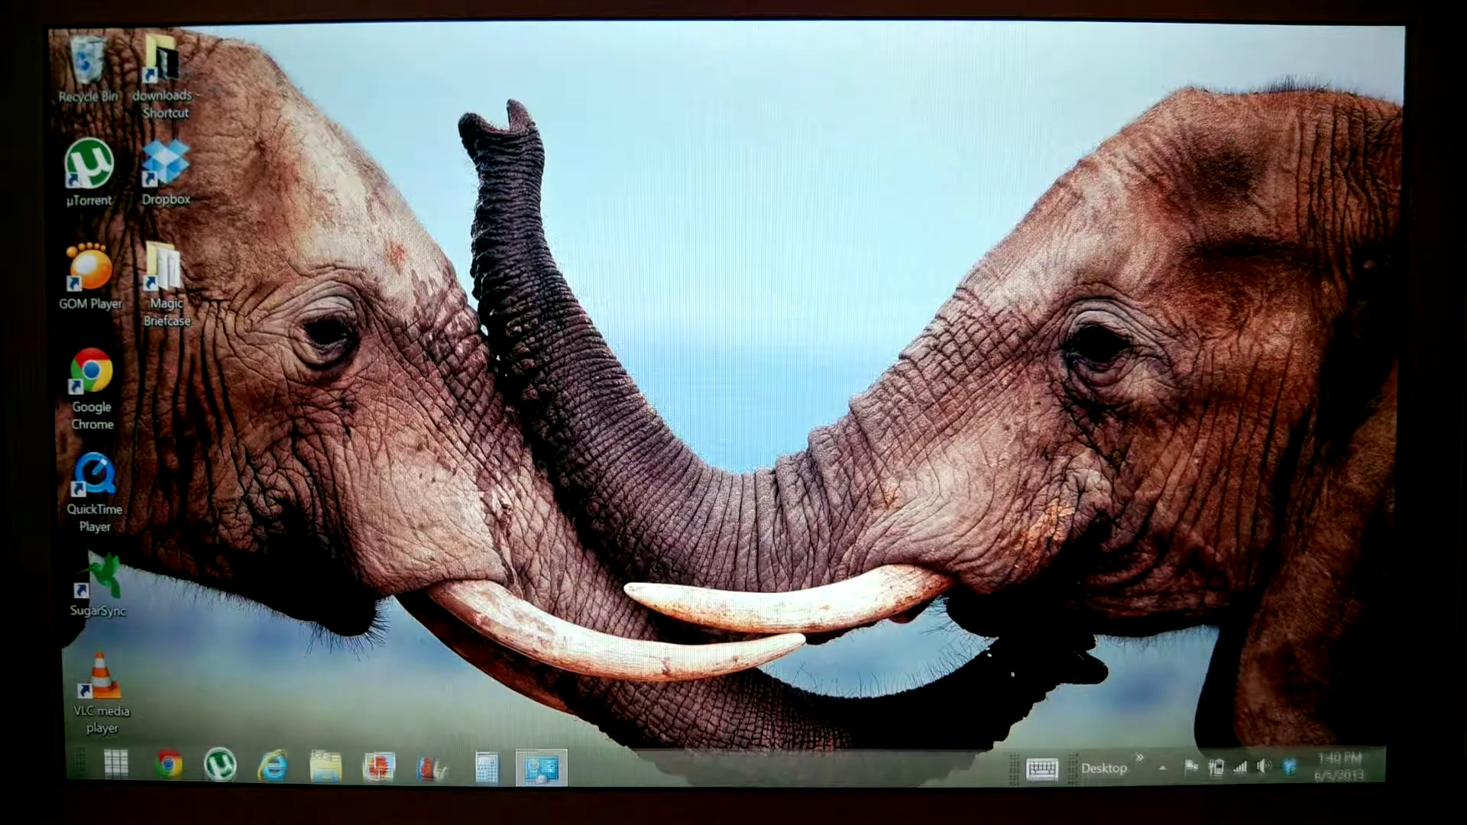
{"action": "right_click", "coordinate": [1216, 770]}
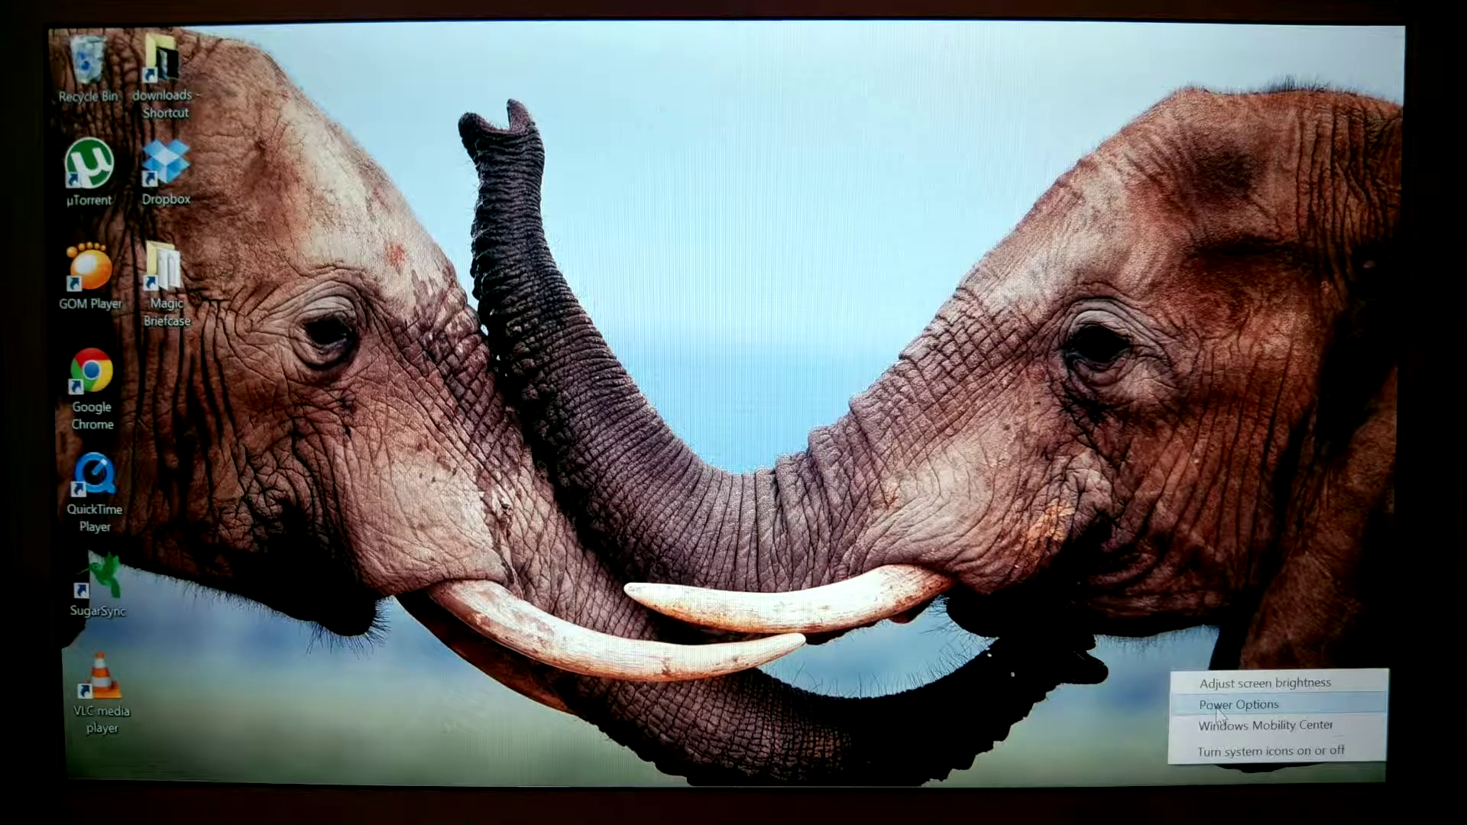
{"action": "left_click", "coordinate": [1217, 706]}
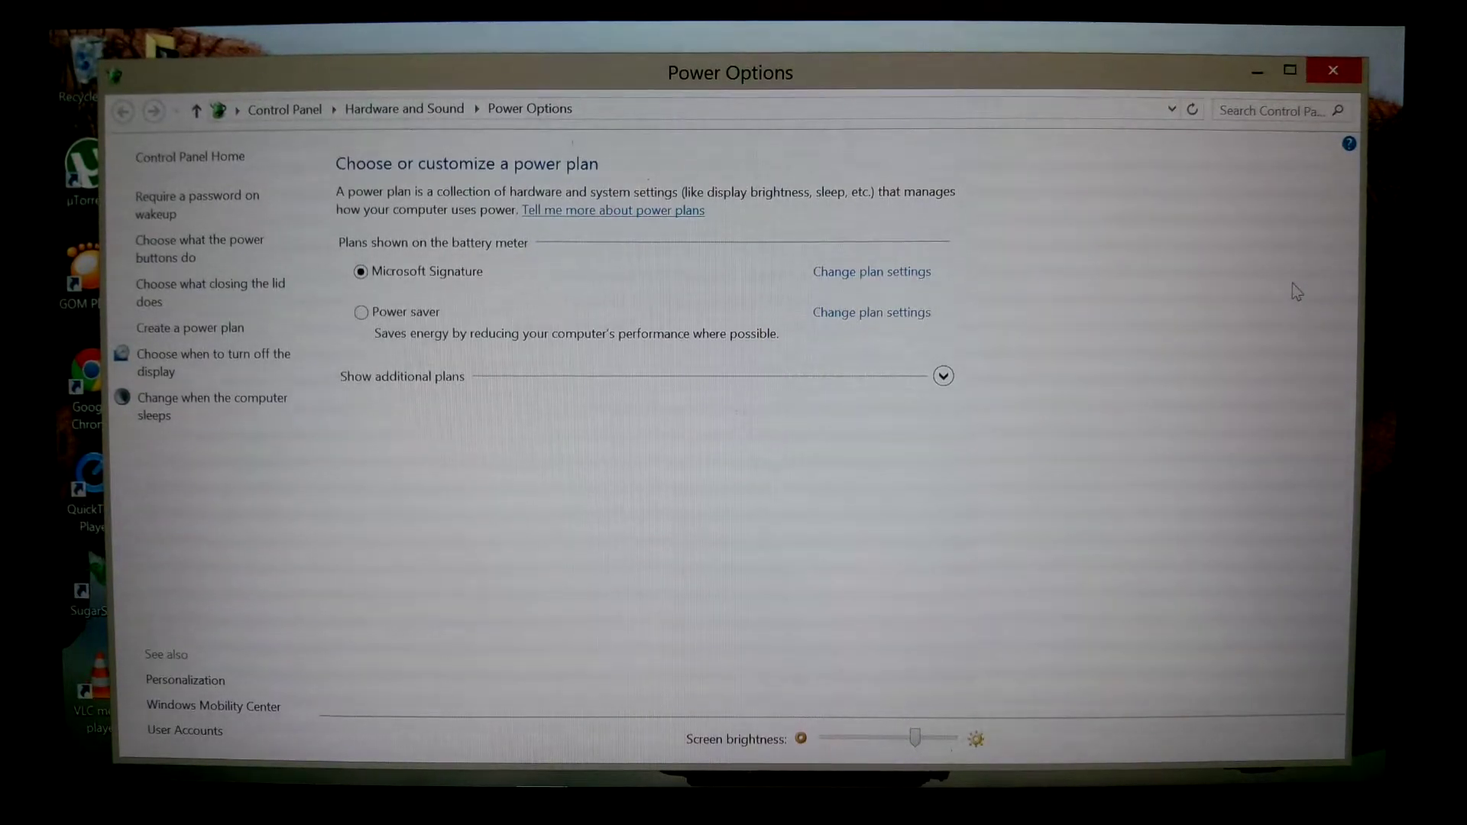
{"action": "left_click", "coordinate": [1337, 72]}
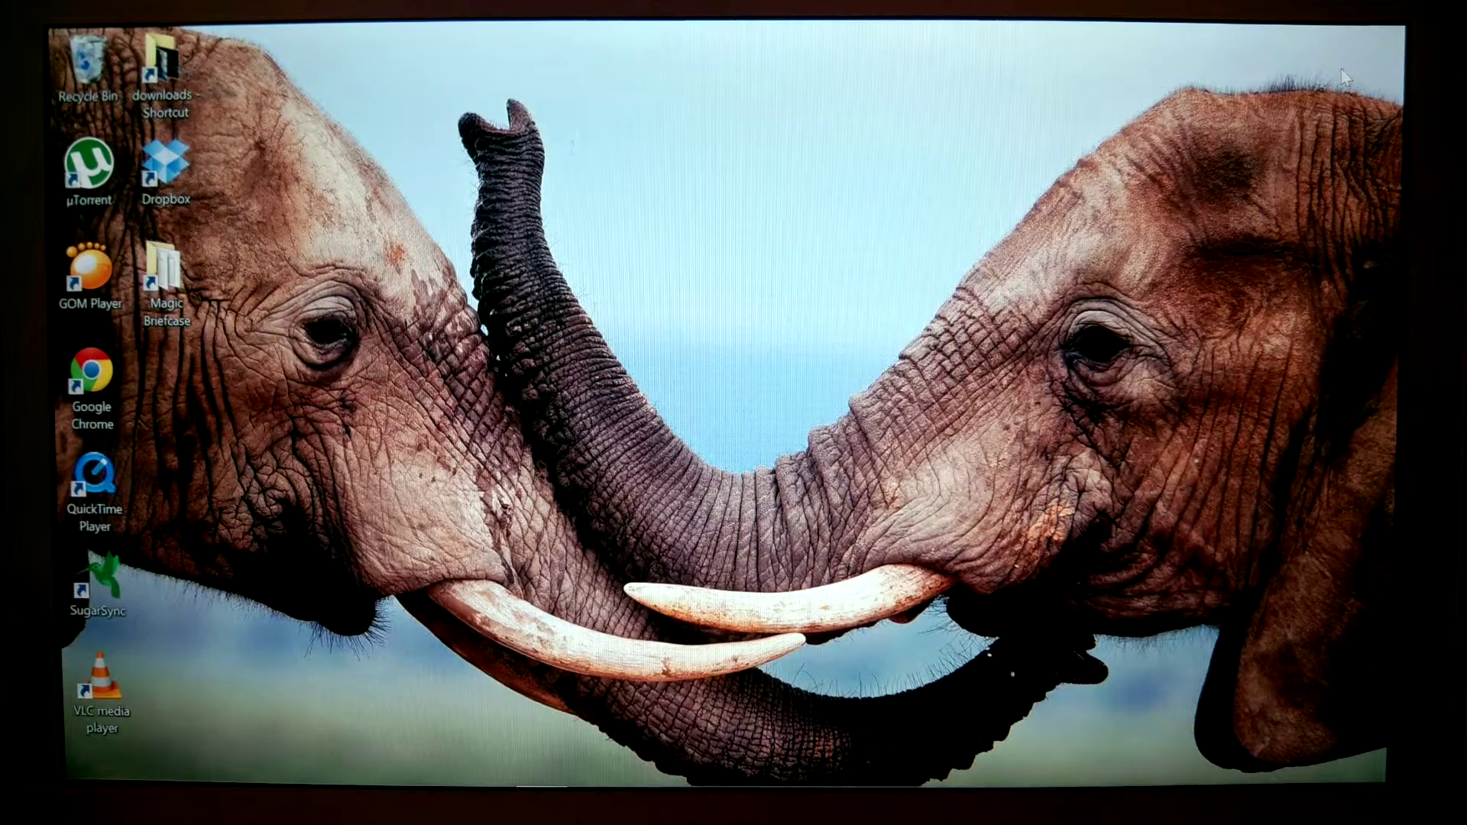